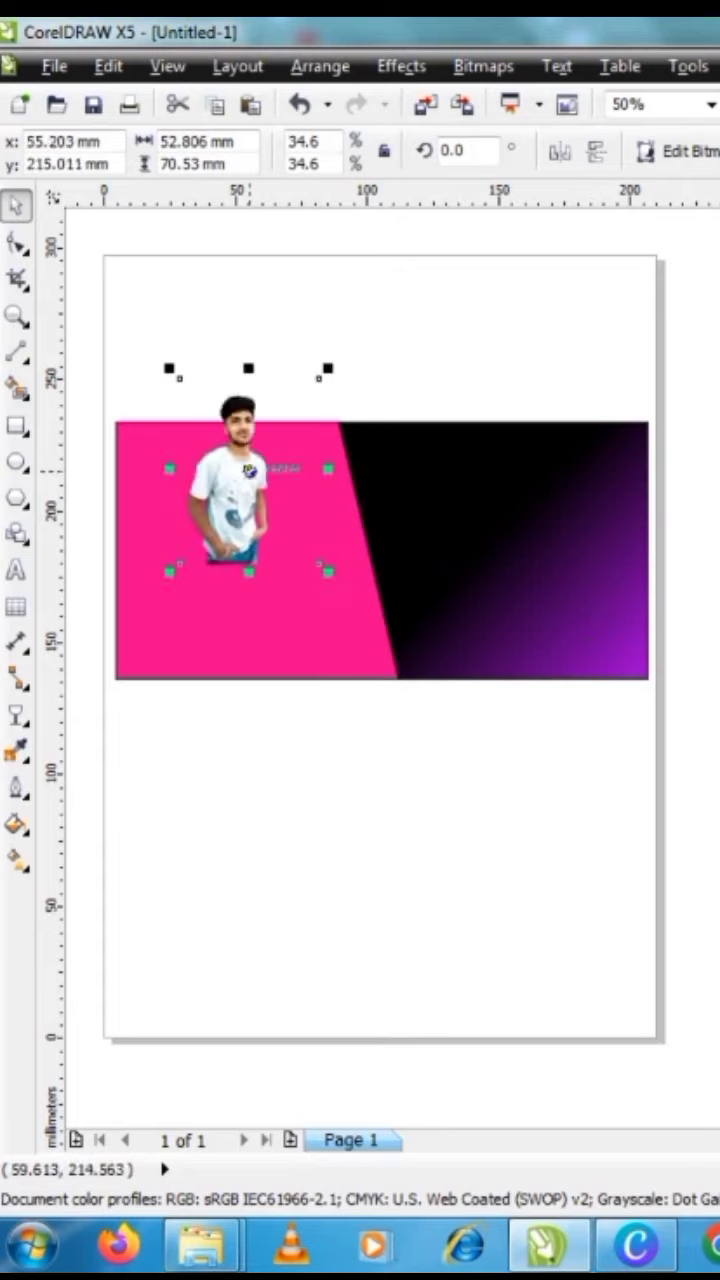
Move the man's photo to the pink panel's lower left corner and scale it to 41%, about 62 by 83 mm.
left_click_drag(244, 502, 187, 640)
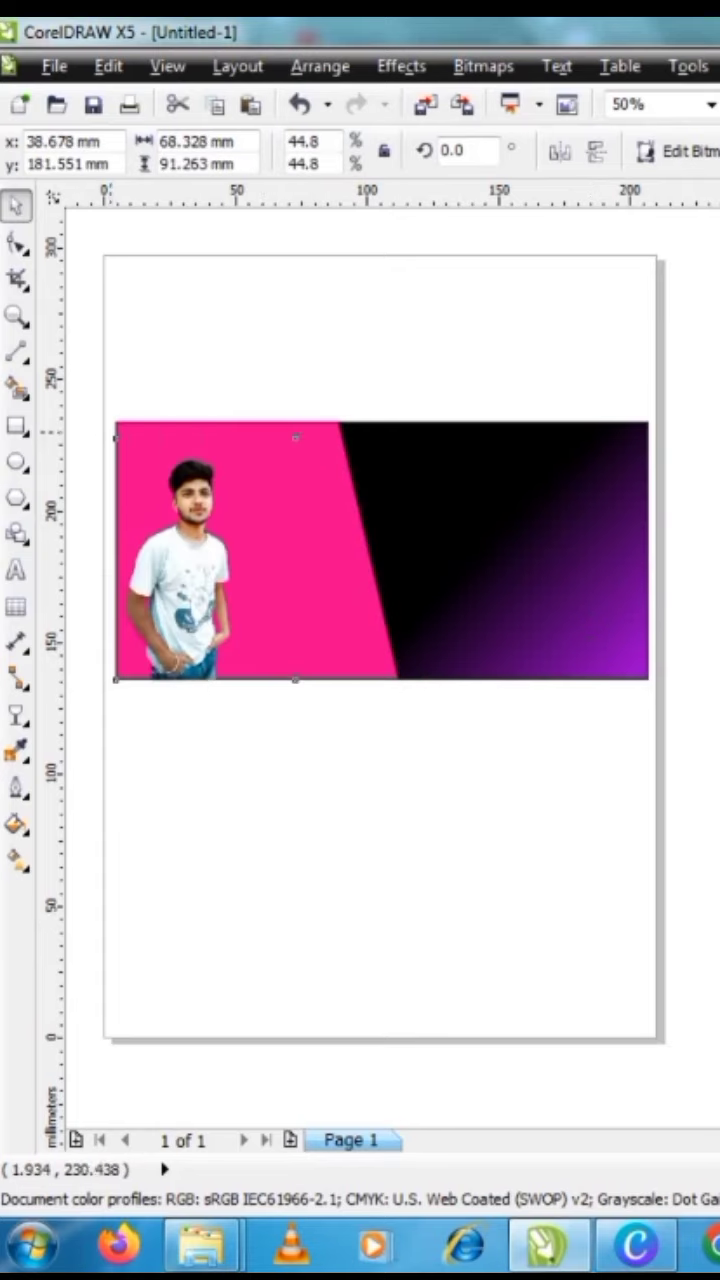
left_click_drag(109, 429, 196, 550)
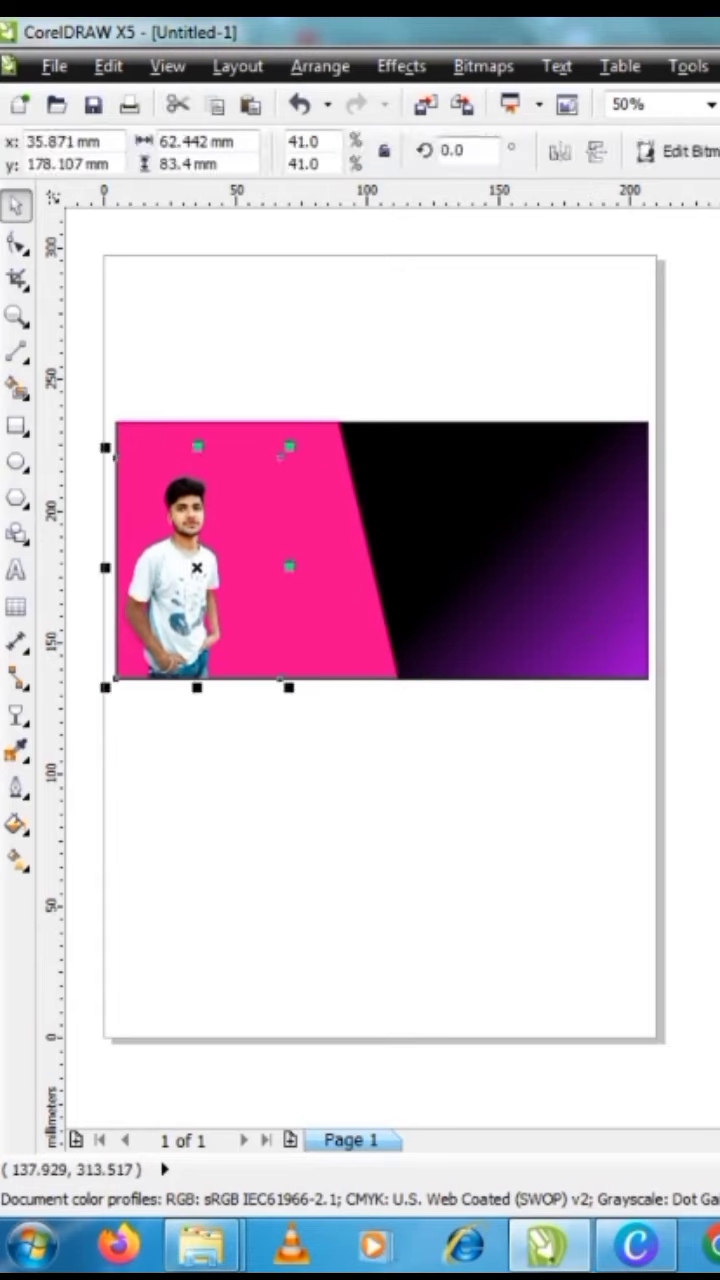
Try linear, radial, conical and square transparency on the pink panel.
left_click(320, 520)
left_click(16, 714)
left_click(127, 152)
left_click(85, 213)
left_click(127, 152)
left_click(80, 231)
left_click_drag(397, 549, 278, 548)
left_click(84, 250)
left_click(127, 152)
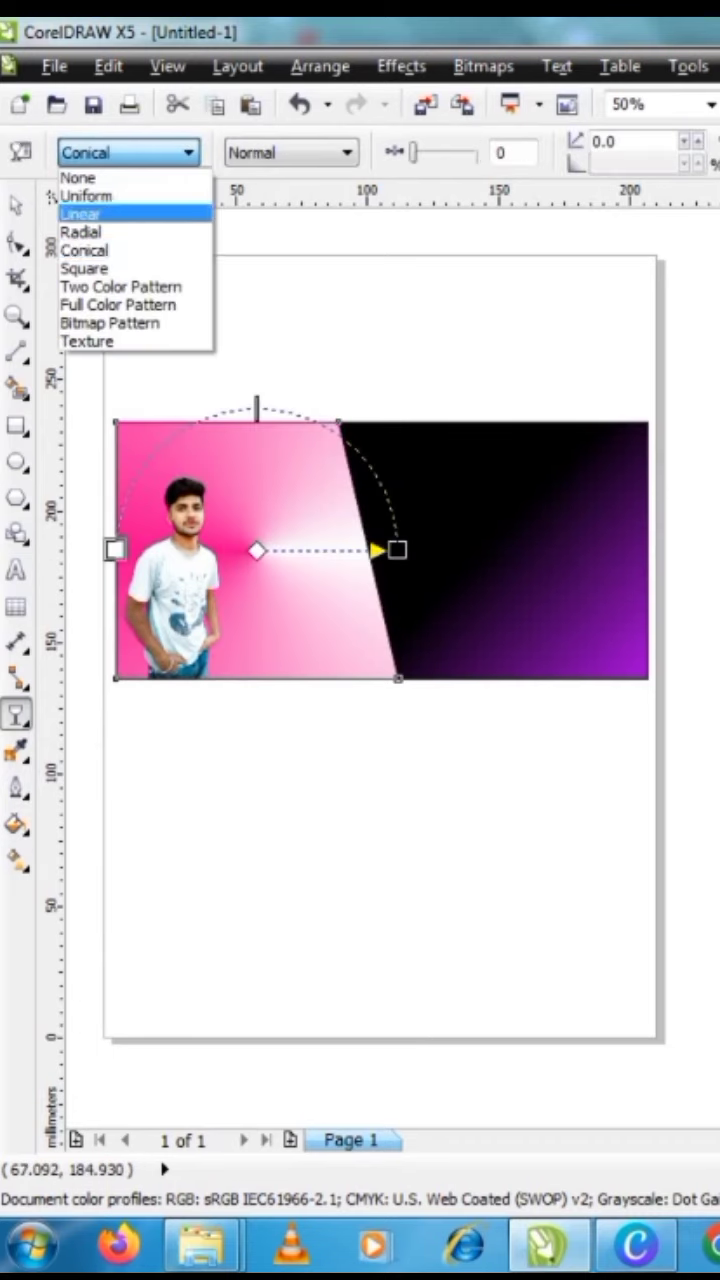
left_click(84, 268)
left_click_drag(397, 546, 569, 574)
left_click_drag(251, 546, 374, 578)
Try a linear transparency on the man's photo and undo the transparency changes.
key("space")
double_click(192, 566)
left_click(17, 713)
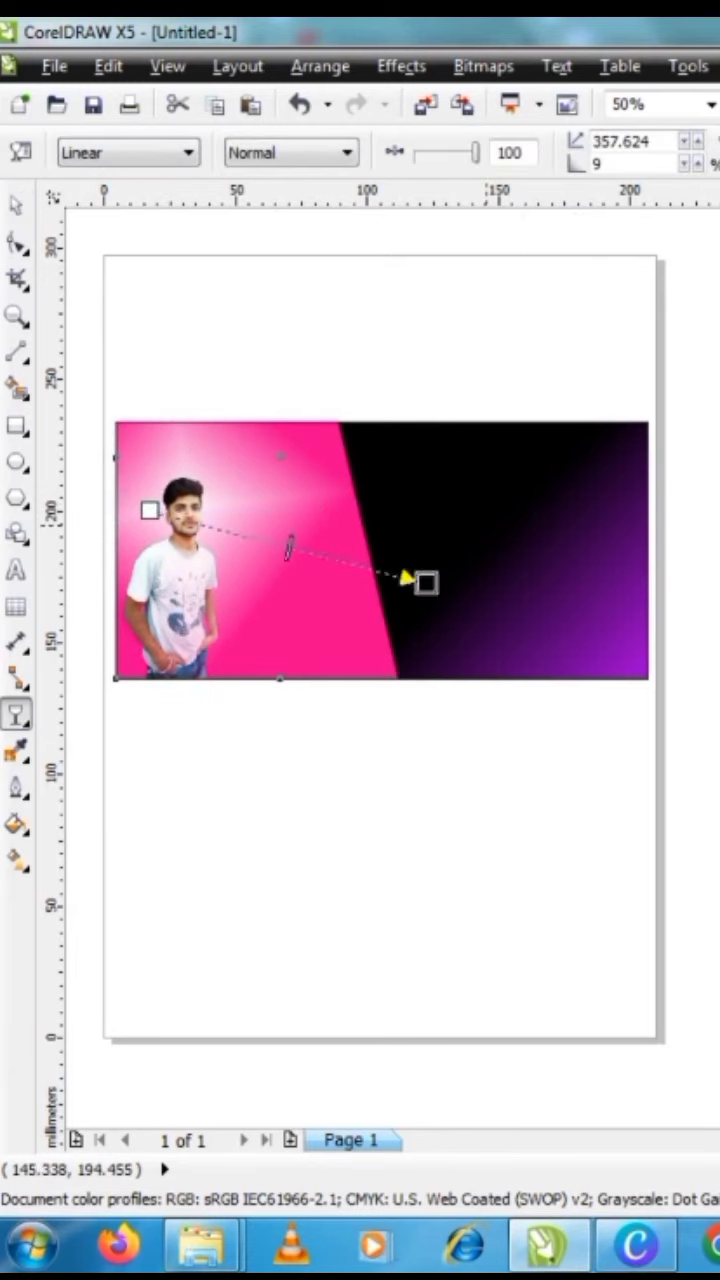
key("ctrl+z")
key("space")
key("Escape")
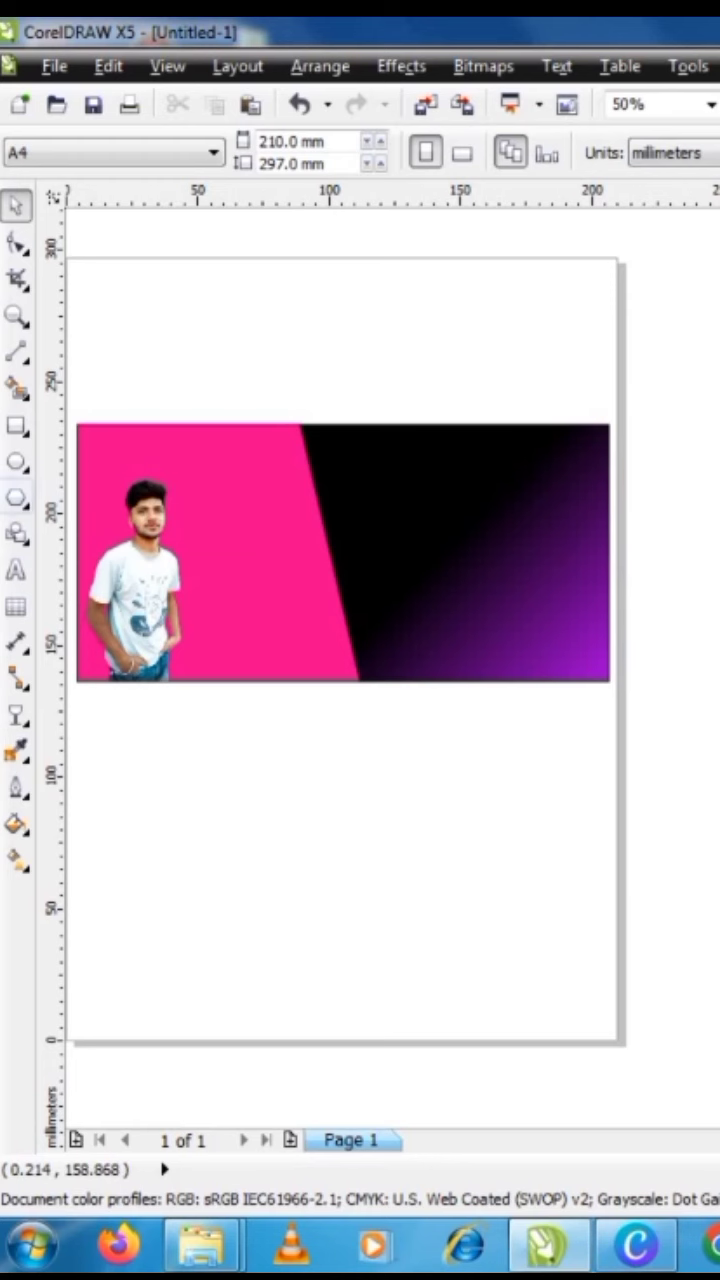
Add the text RAKSHA BANDHAN below the banner and set its font to Arial Black.
key("F8")
left_click(216, 733)
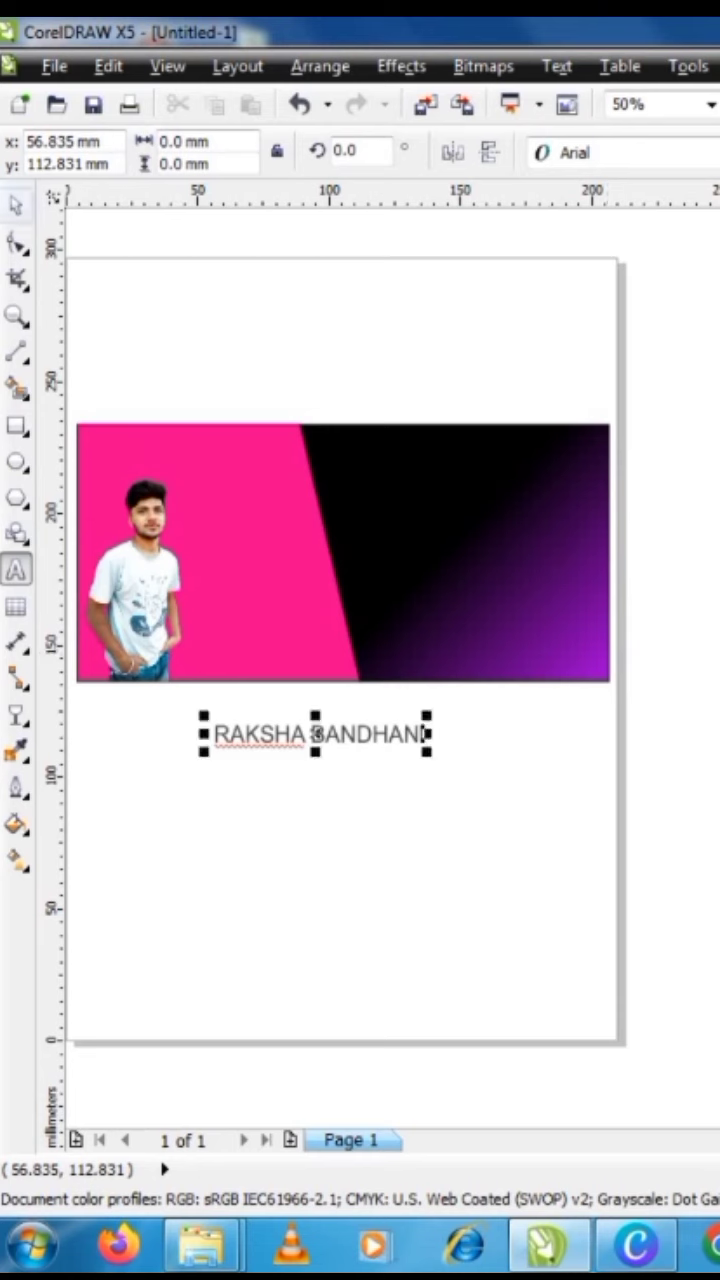
type("RAKSHA BANDHAN")
key("ctrl+space")
key("ctrl+shift+f")
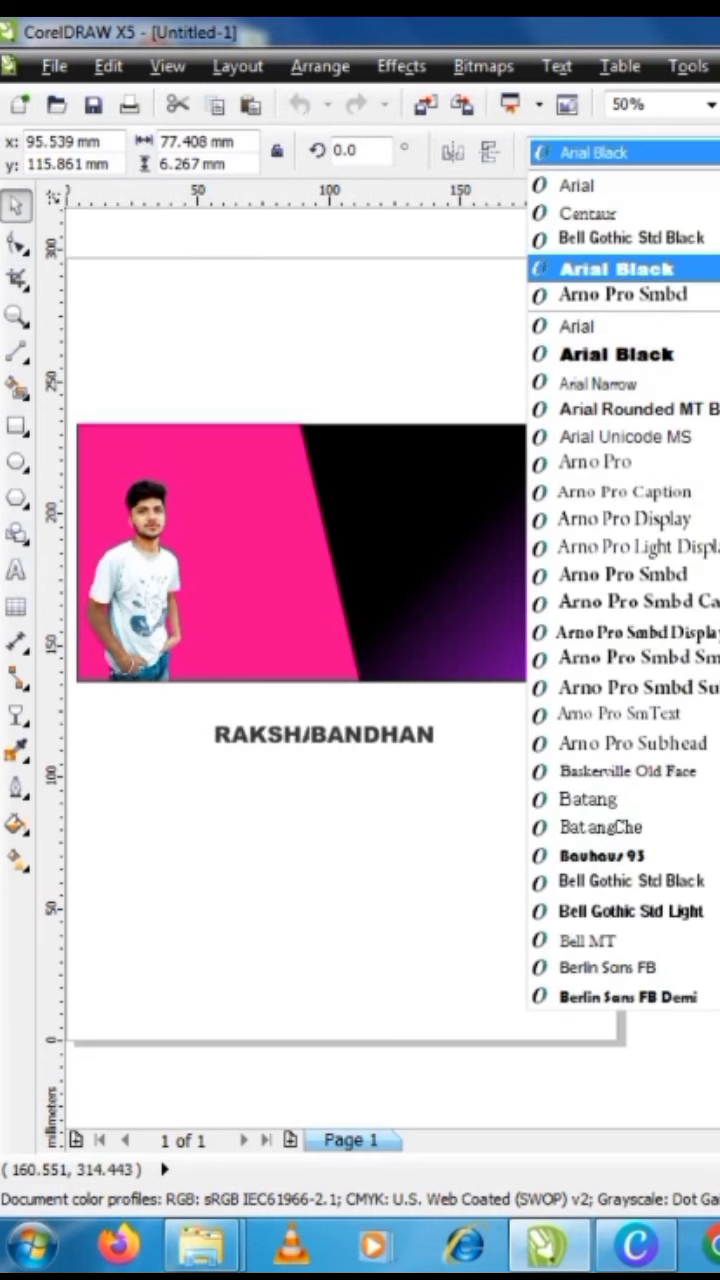
left_click(617, 268)
key("Escape")
Arrange RAKSHA, about 60 mm wide, and BANDHAN, about 47 mm wide, as two stacked white words on the black panel.
left_click_drag(335, 747, 412, 510)
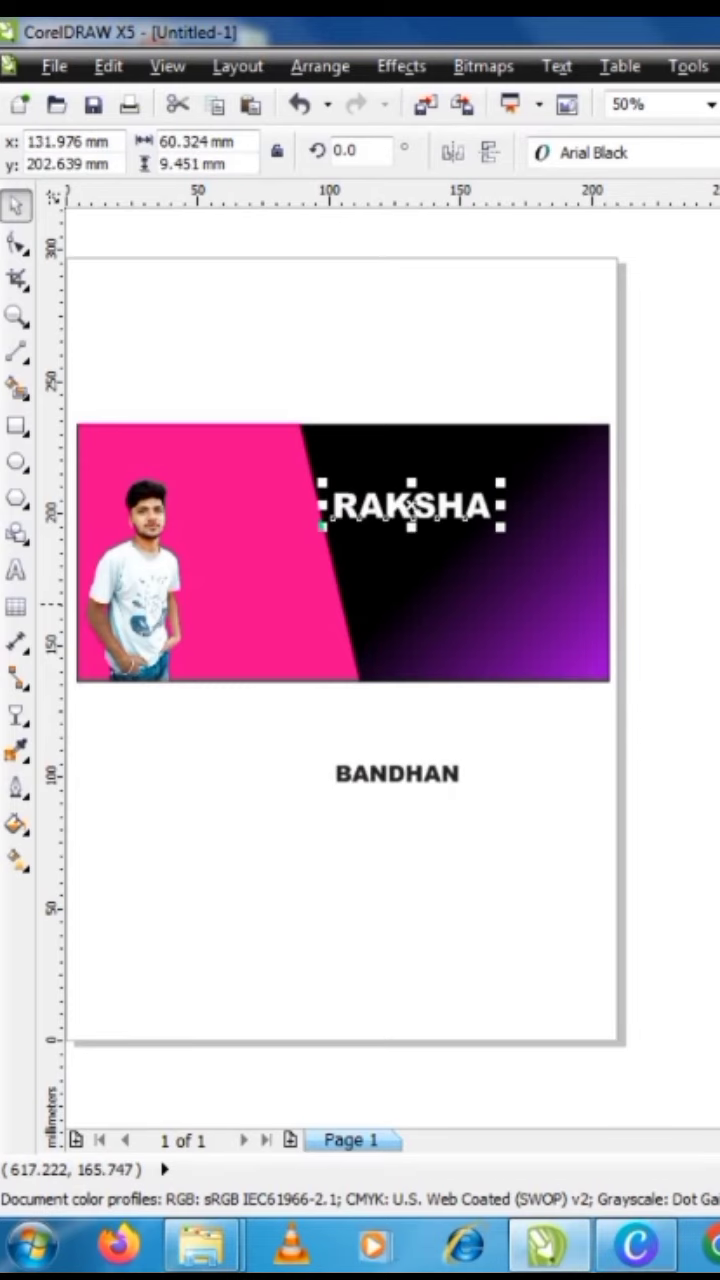
left_click_drag(397, 773, 470, 596)
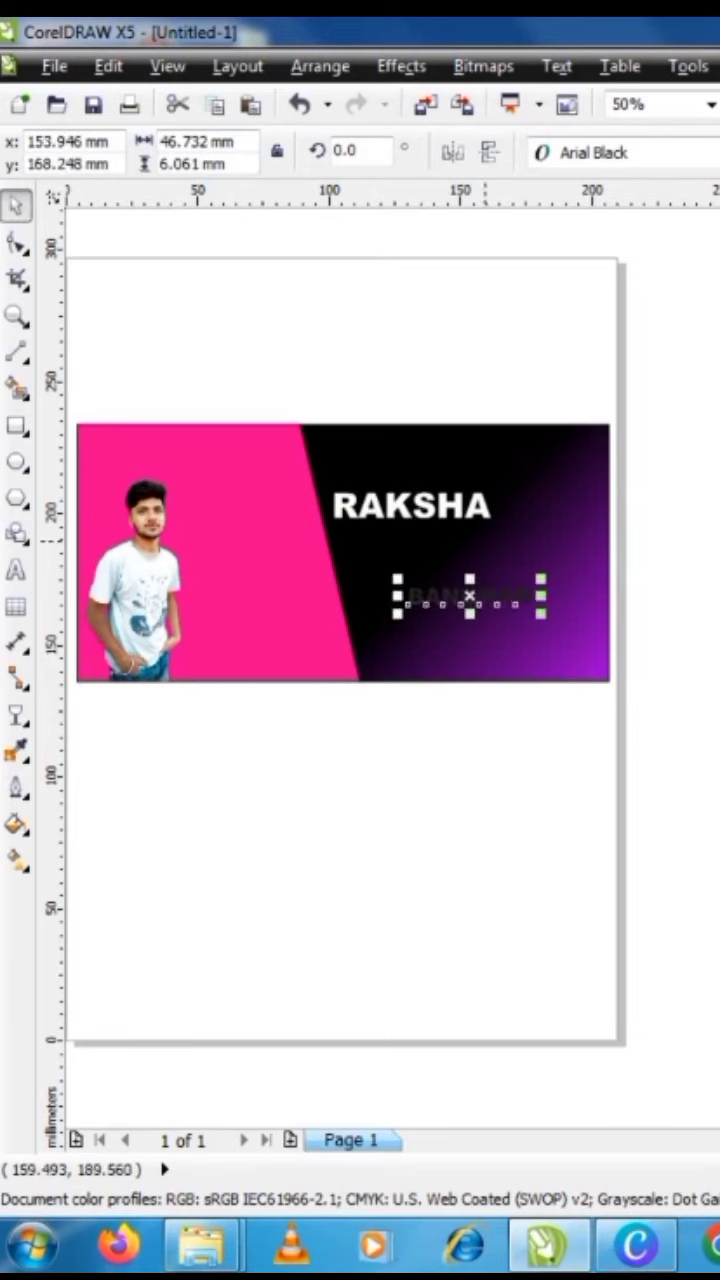
left_click_drag(412, 506, 428, 539)
left_click_drag(470, 596, 466, 572)
key("Escape")
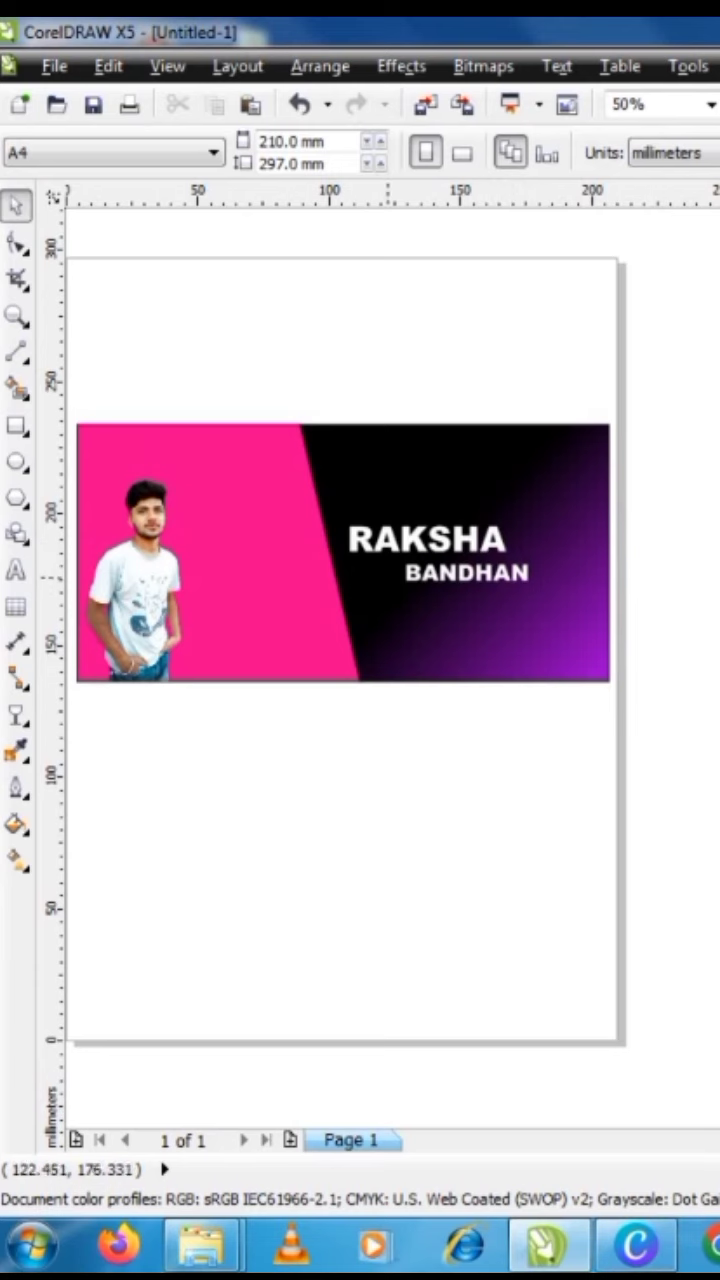
Bring in the red rakhi image, scale it down and move it off the page beside the banner.
left_click(425, 544)
left_click(659, 593)
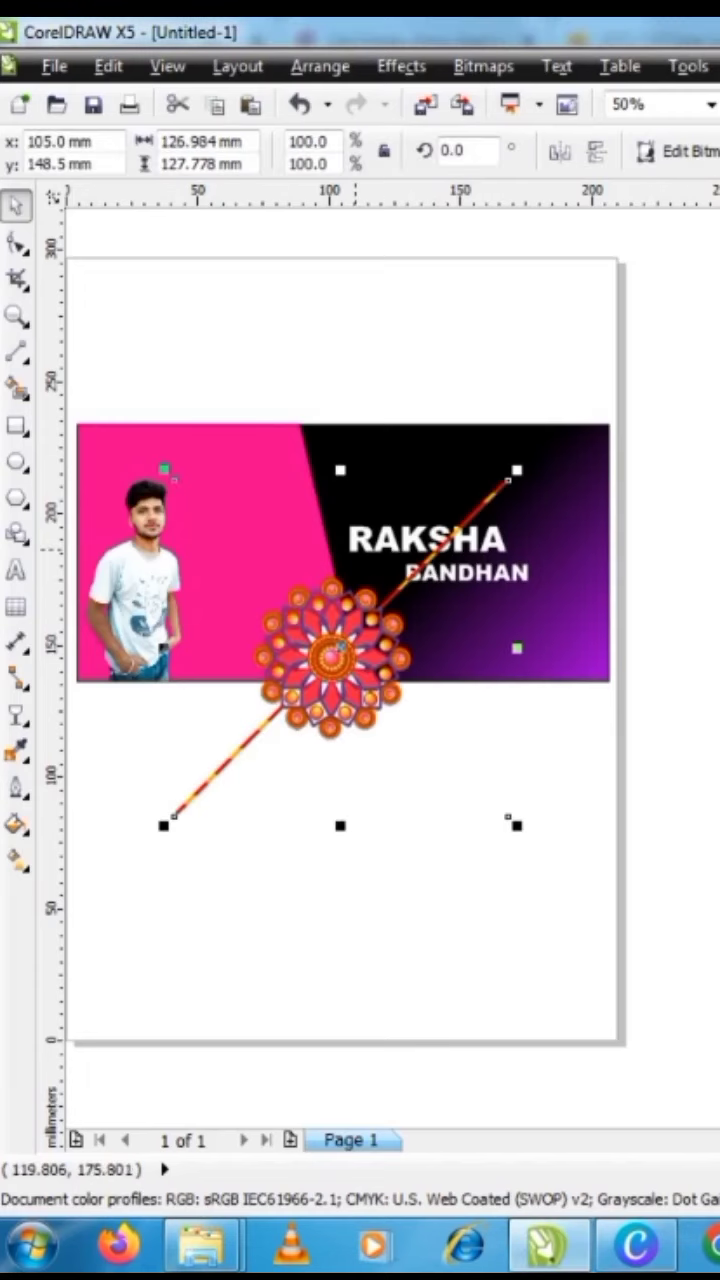
left_click_drag(163, 466, 300, 605)
left_click_drag(400, 714, 641, 621)
Cut out the rakhi's round medallion with an ellipse about 40 by 38 mm and place it on the pink panel.
left_click_drag(705, 574, 719, 672)
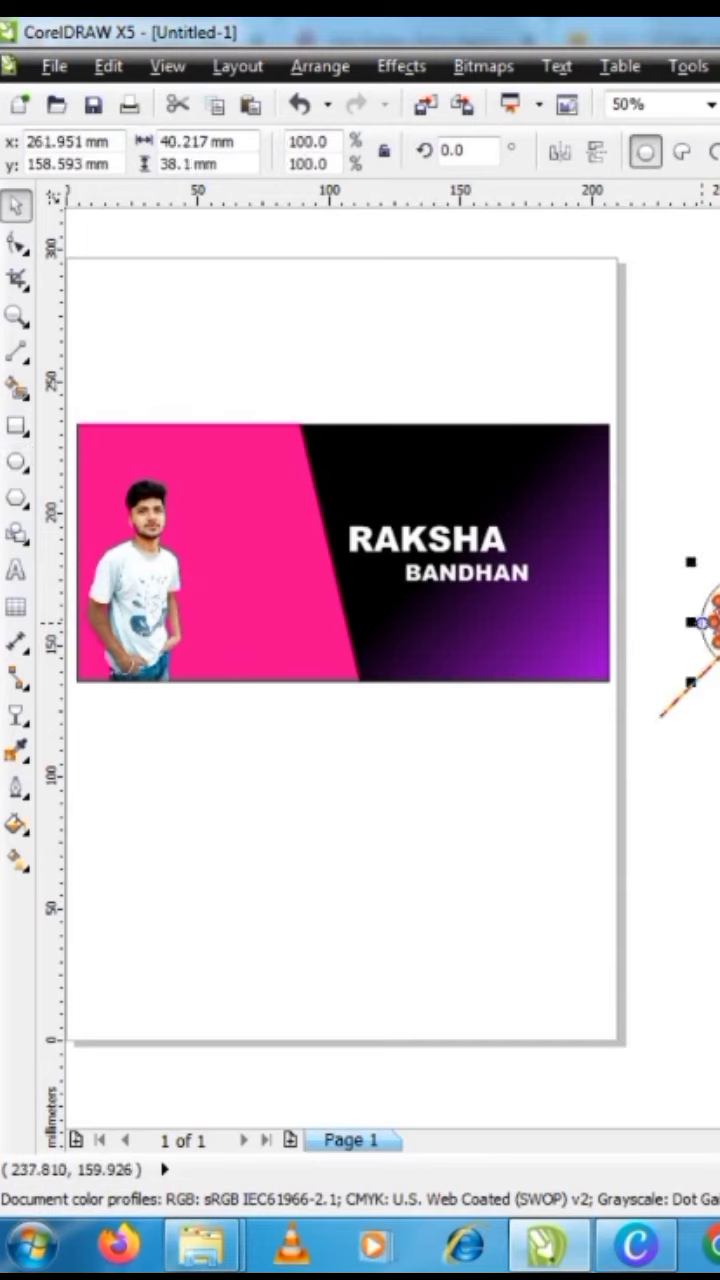
left_click_drag(719, 672, 719, 800)
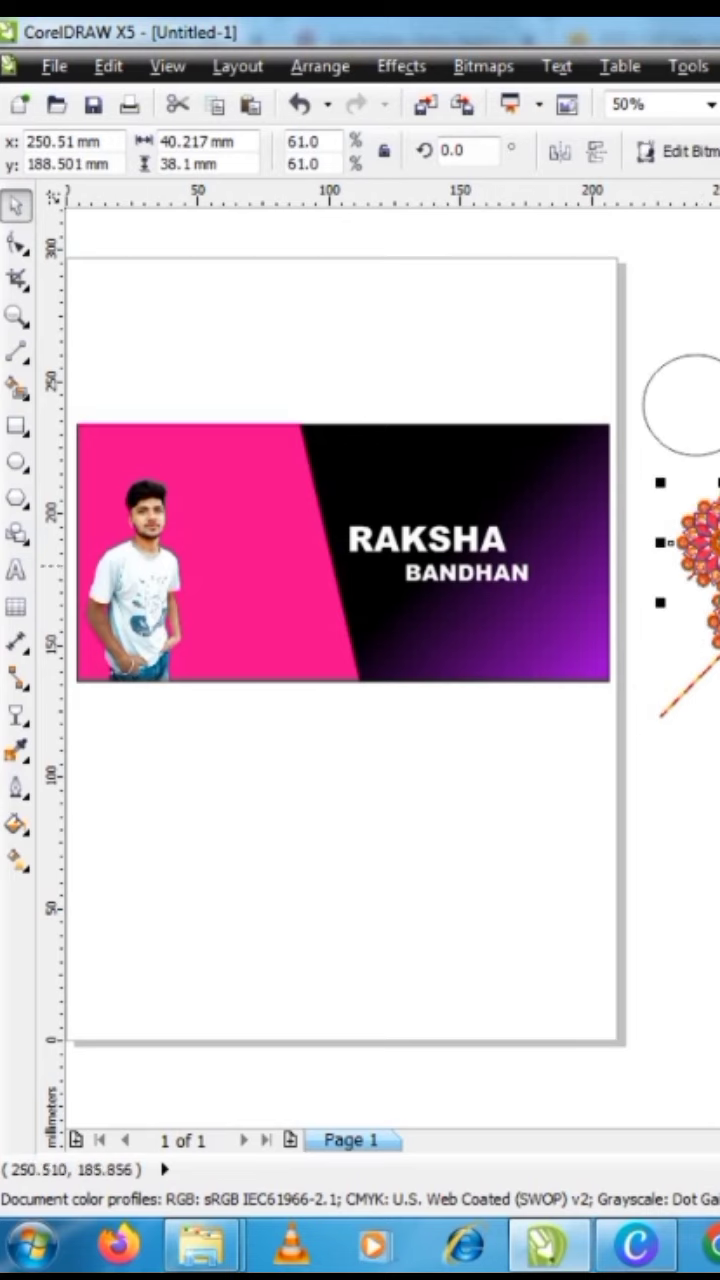
left_click(686, 400)
mouse_move(290, 518)
left_mouse_down()
mouse_move(297, 529)
mouse_move(286, 509)
mouse_move(292, 512)
left_mouse_up()
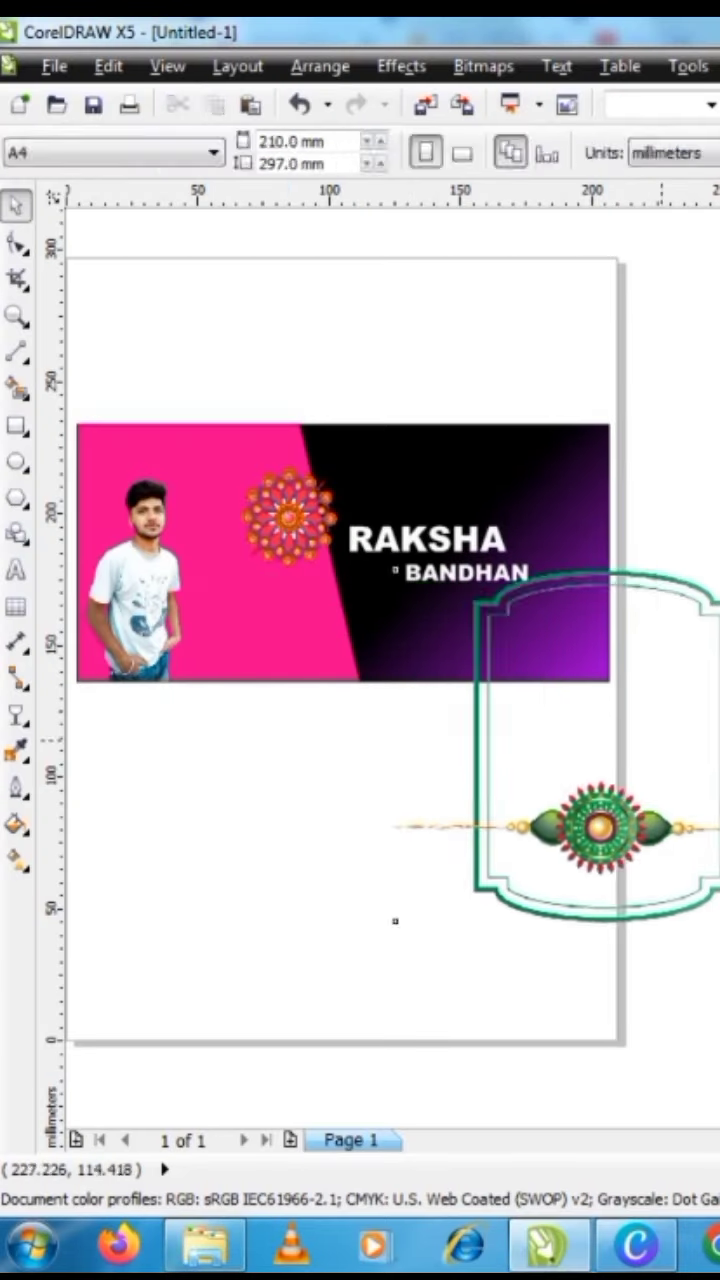
Cut the green rakhi out of its frame image with a rectangle about 50 by 30 mm and delete the leftover.
left_click_drag(662, 738, 684, 801)
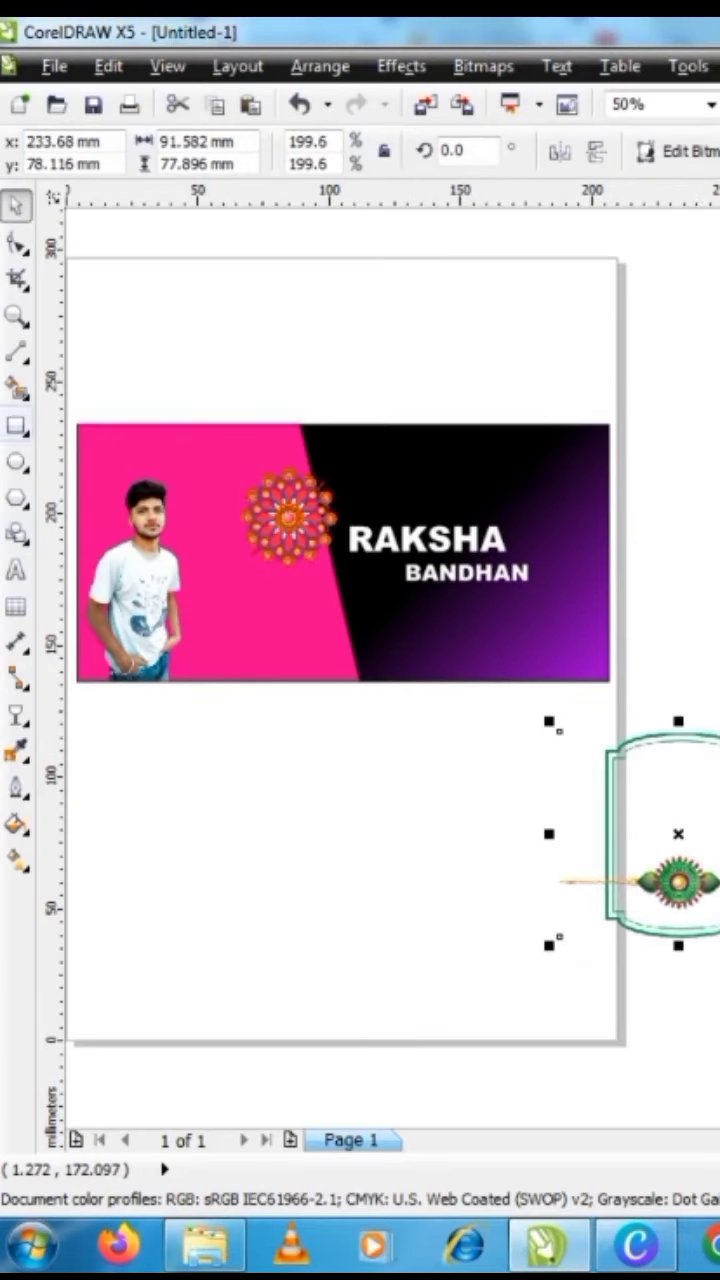
left_click(15, 425)
left_click_drag(616, 854, 719, 912)
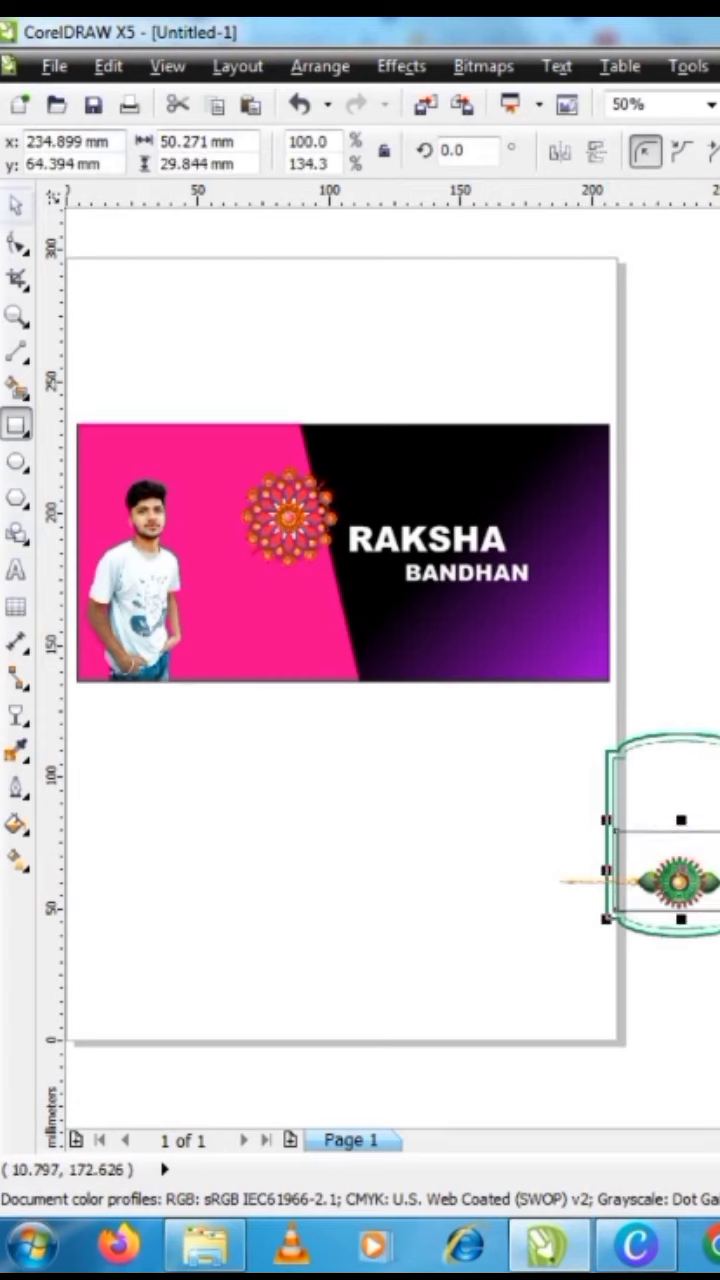
left_click_drag(680, 880, 715, 780)
mouse_move(636, 724)
left_mouse_down()
mouse_move(719, 820)
mouse_move(719, 845)
mouse_move(271, 752)
left_mouse_up()
key("Delete")
Rotate the green rakhi 90 degrees and hang it from the pink panel's upper edge, moving the red medallion below the banner.
type("90")
key("Return")
left_click_drag(288, 515, 378, 840)
left_click_drag(270, 751, 264, 487)
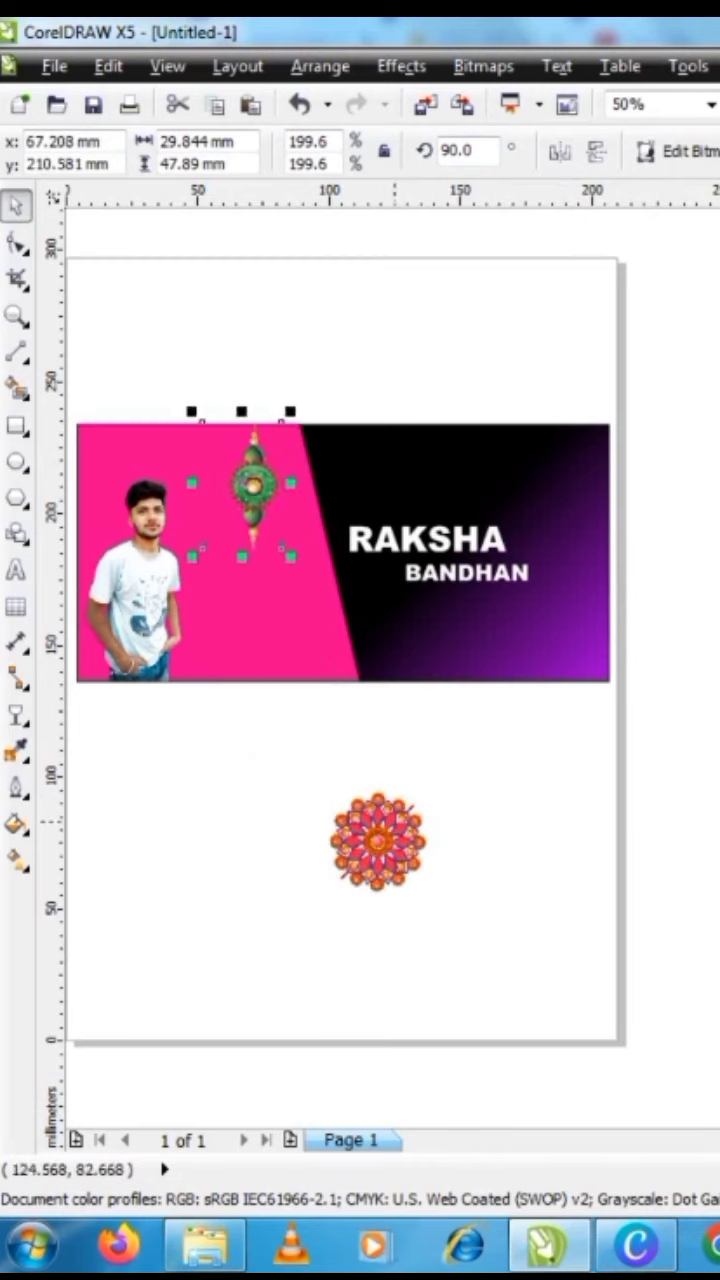
Place the red medallion beside the green rakhi, tucked behind the black panel's slanted edge, and bring the title text in front.
mouse_move(395, 821)
left_mouse_down()
mouse_move(372, 592)
mouse_move(351, 560)
mouse_move(301, 535)
mouse_move(329, 553)
mouse_move(294, 555)
mouse_move(336, 562)
mouse_move(329, 562)
left_mouse_up()
left_click(383, 476)
key("ctrl+Page_Up")
left_click(372, 385)
key("Tab")
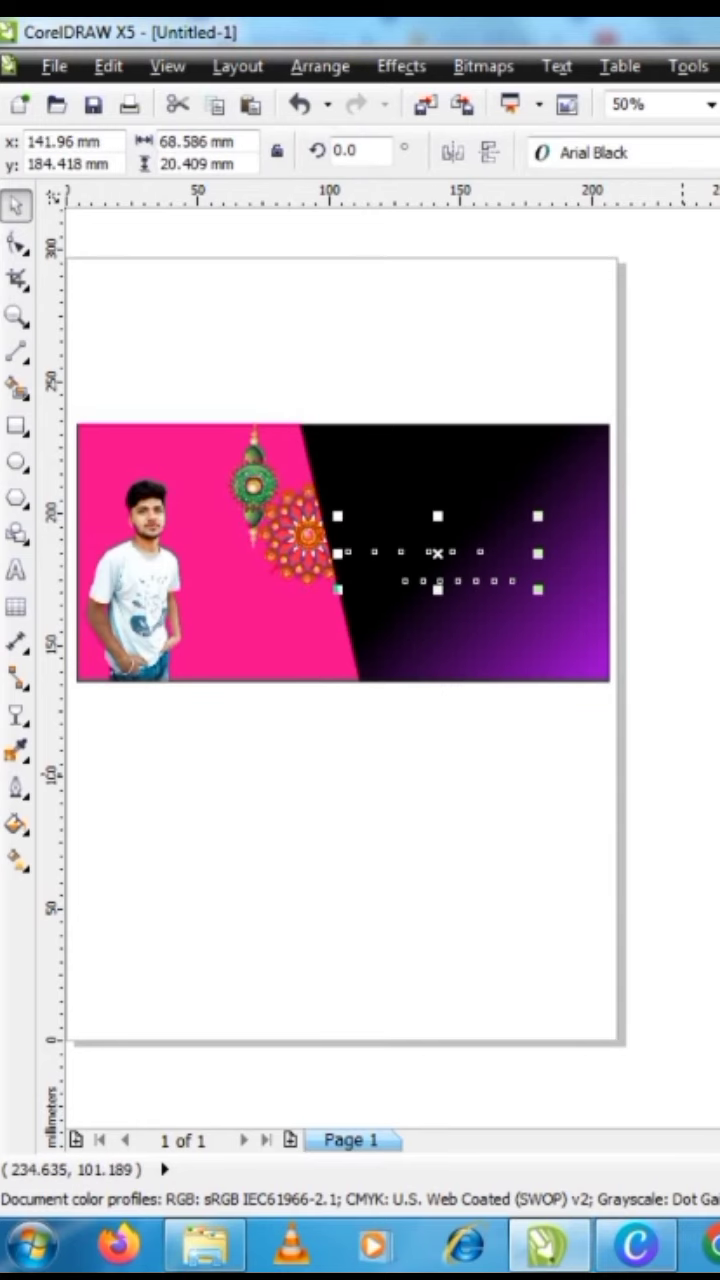
key("ctrl+Page_Up")
key("Escape")
Draw a straight white line along the slanted edge between the pink and black panels.
key("F5")
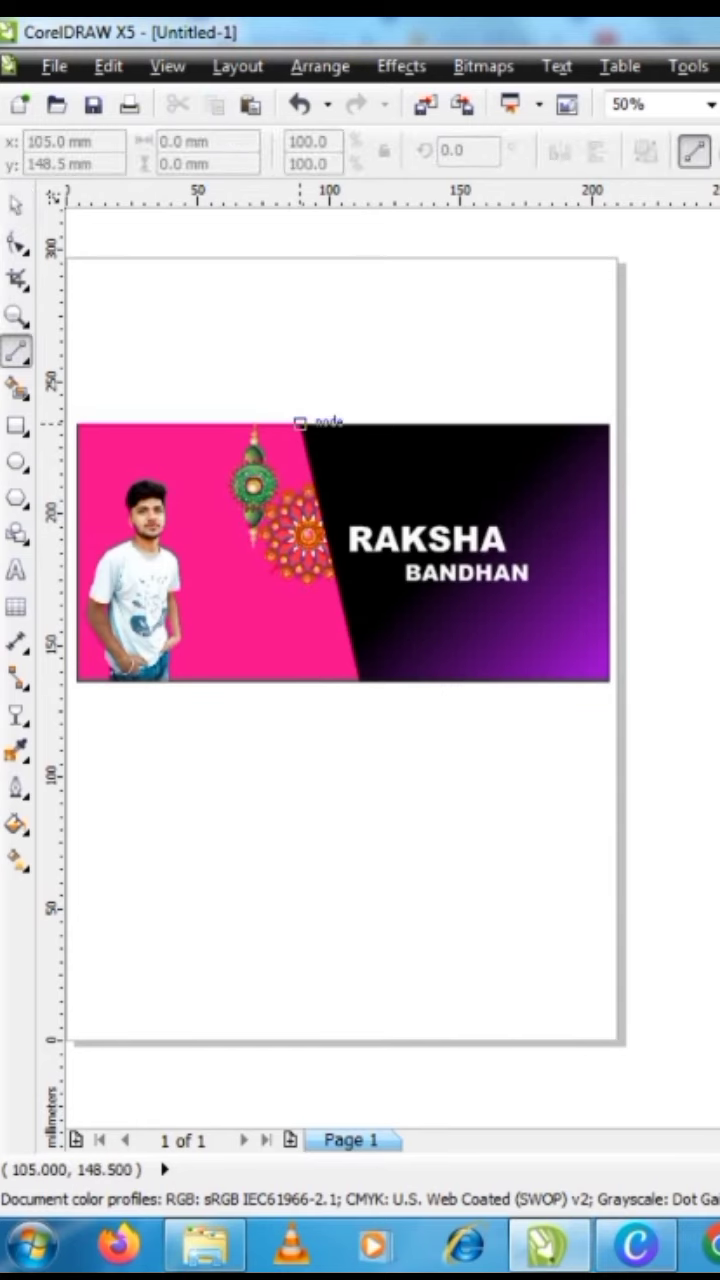
left_click(359, 680)
left_click(300, 424)
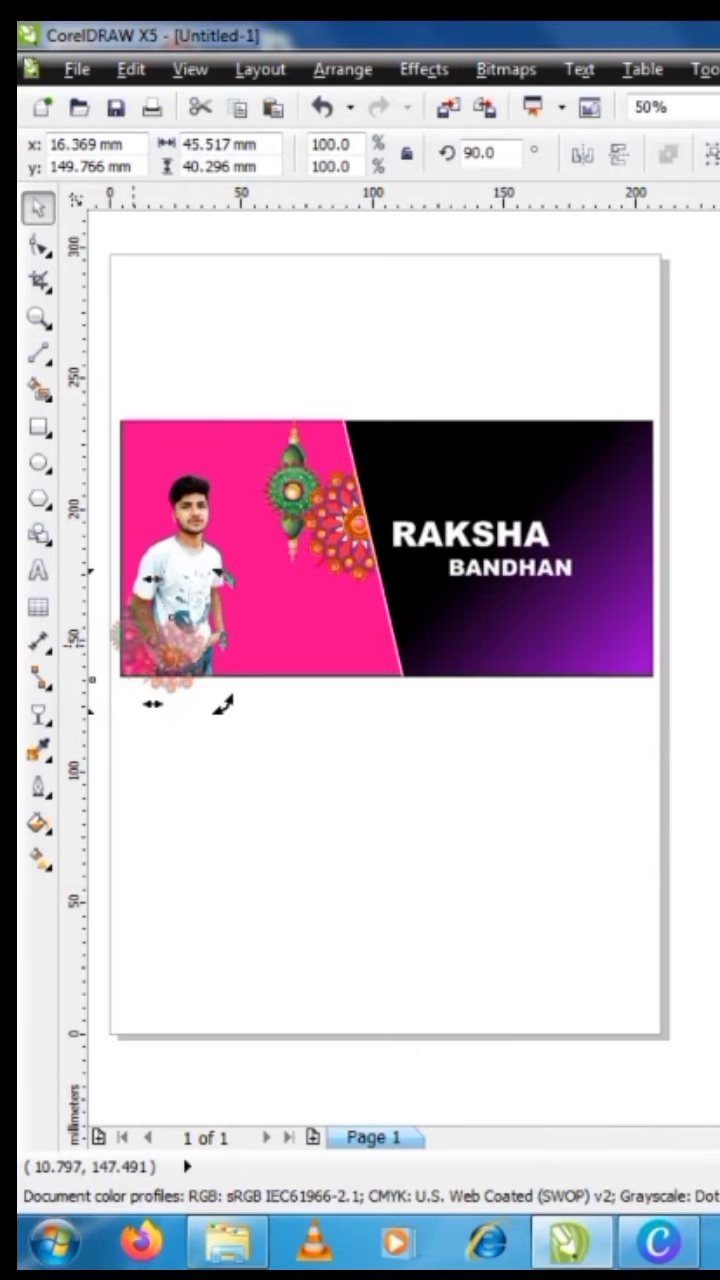
Try faded rakhi copies near the man's photo and delete them.
left_click_drag(222, 705, 171, 690)
left_click_drag(230, 650, 257, 794)
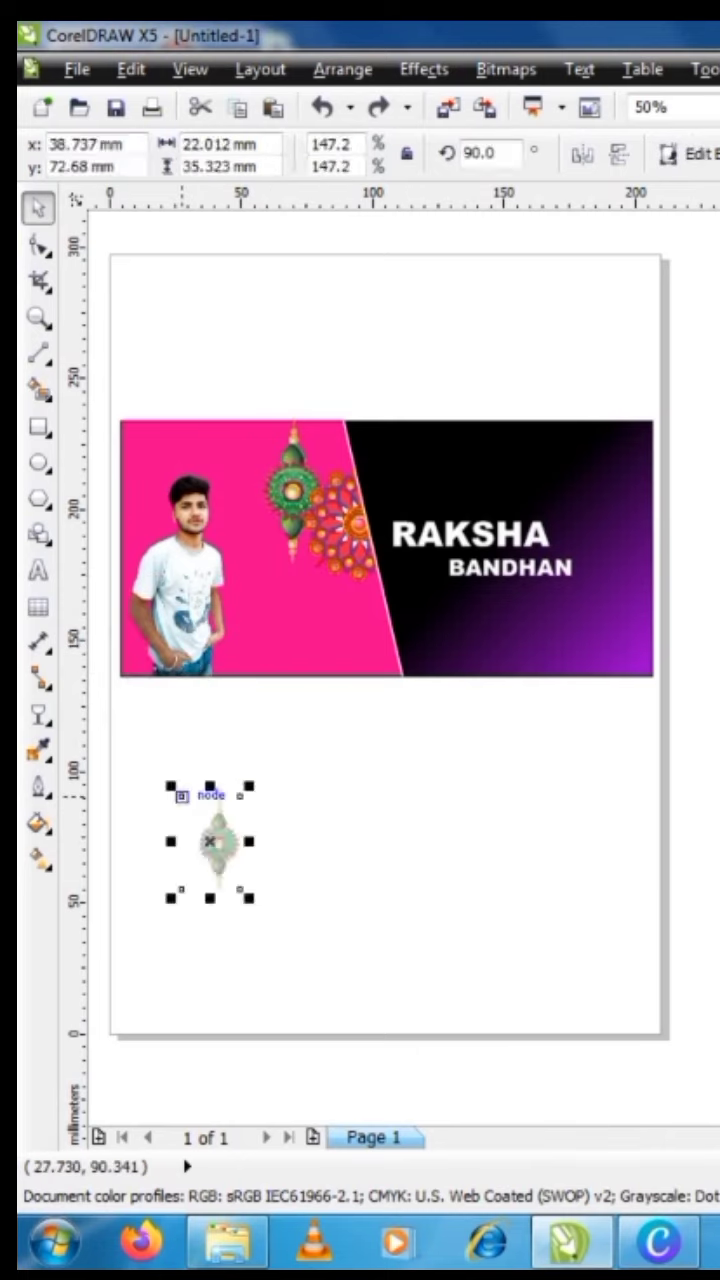
key("Delete")
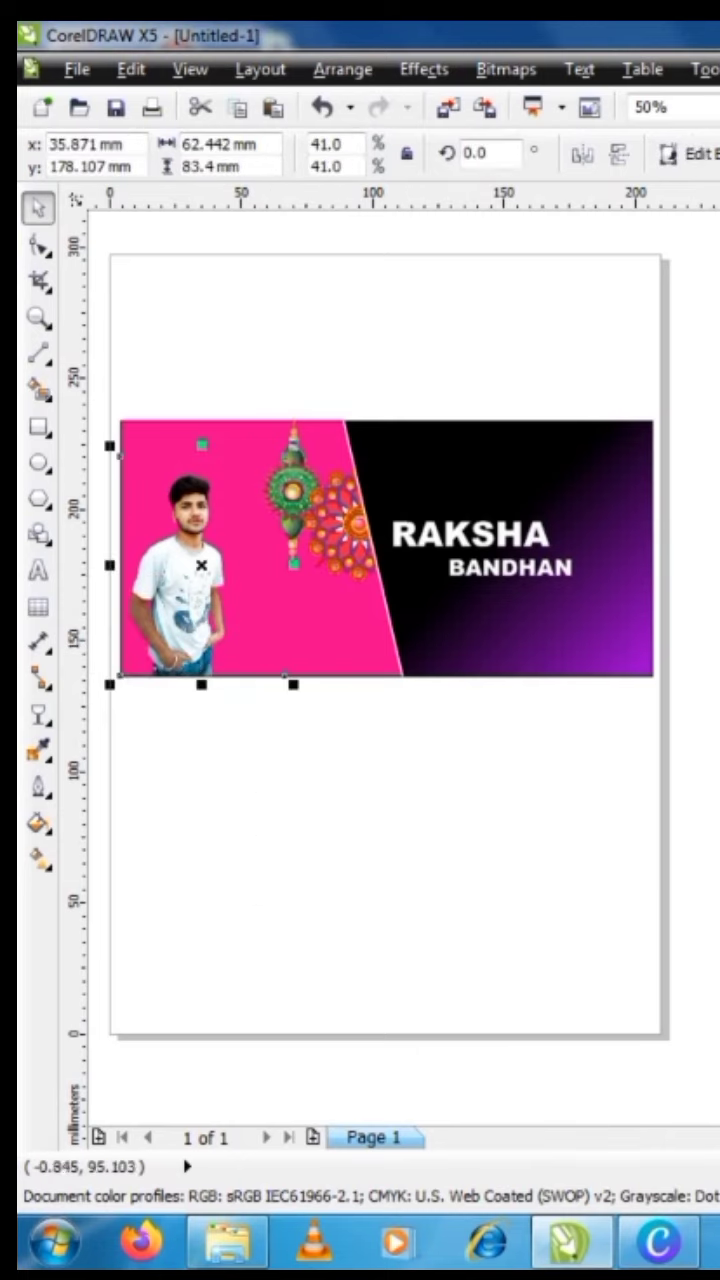
Add the designer's name as text below the banner and set its font to Arial Black.
key("F8")
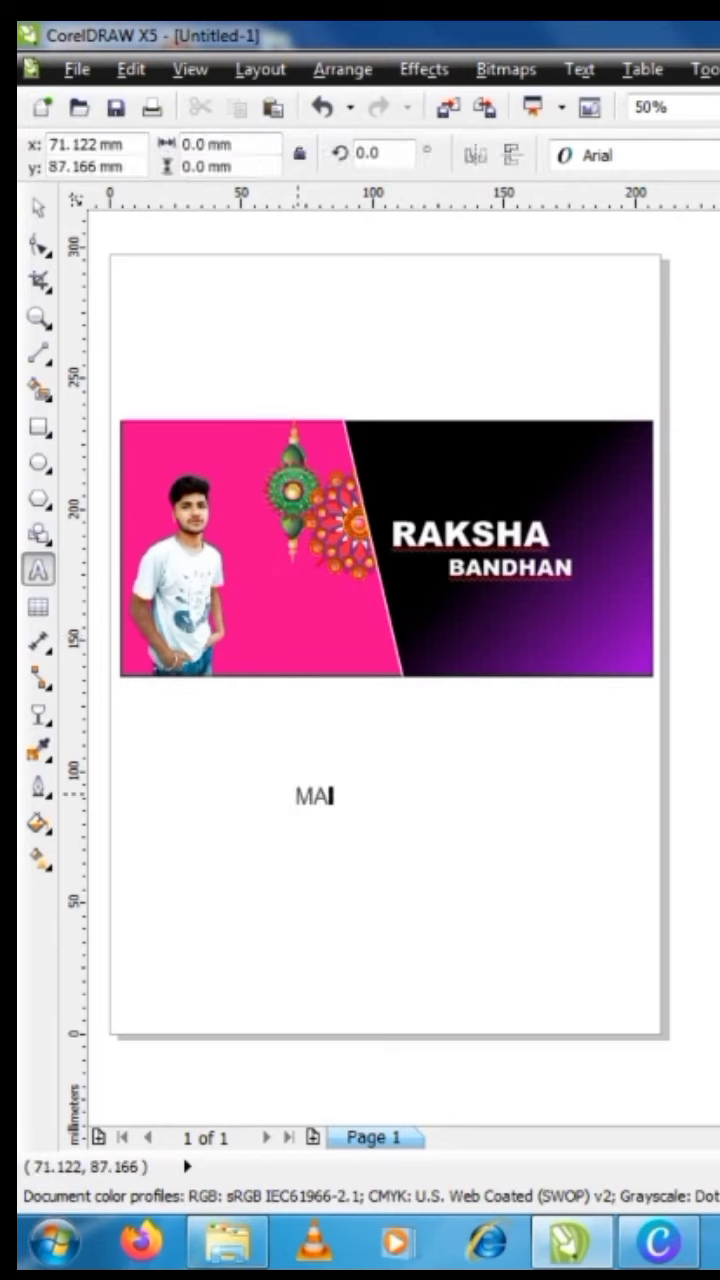
key("ctrl+space")
left_click_drag(404, 798, 246, 741)
left_click(700, 155)
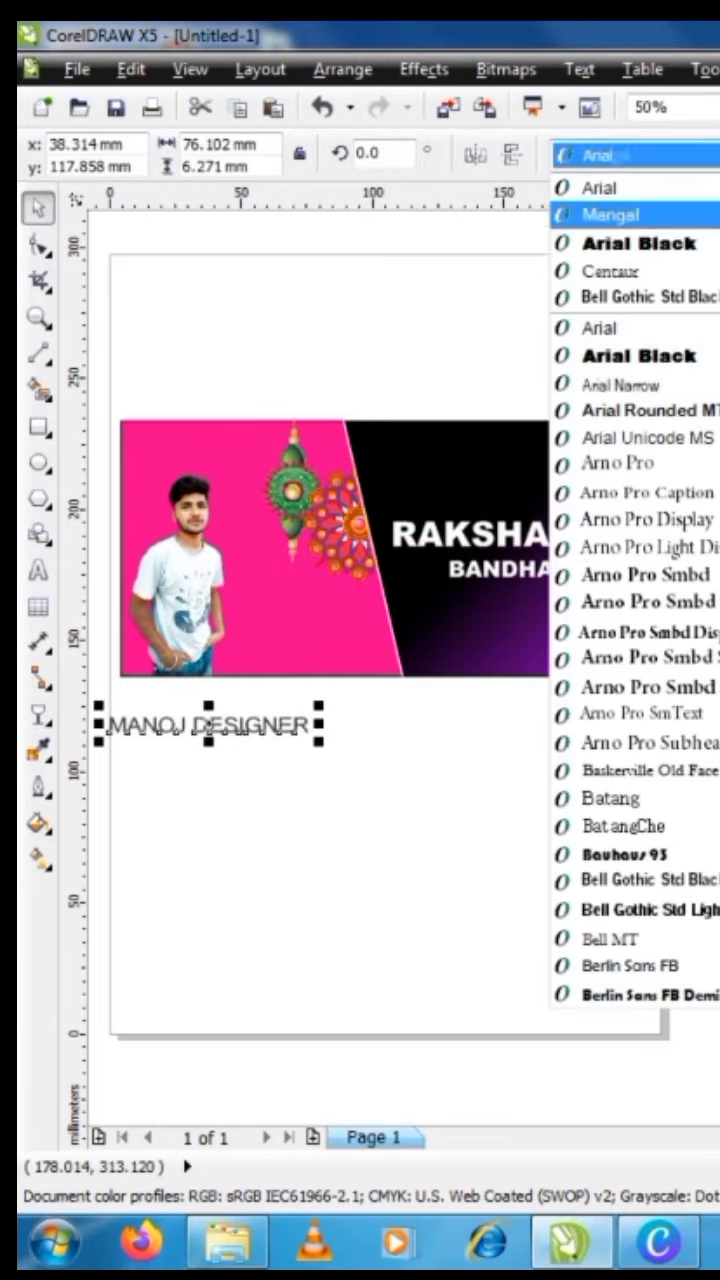
left_click(620, 241)
Resize the designer's name to about 51 by 6 mm and place it in yellow near the black panel's upper edge.
left_click_drag(349, 751, 327, 745)
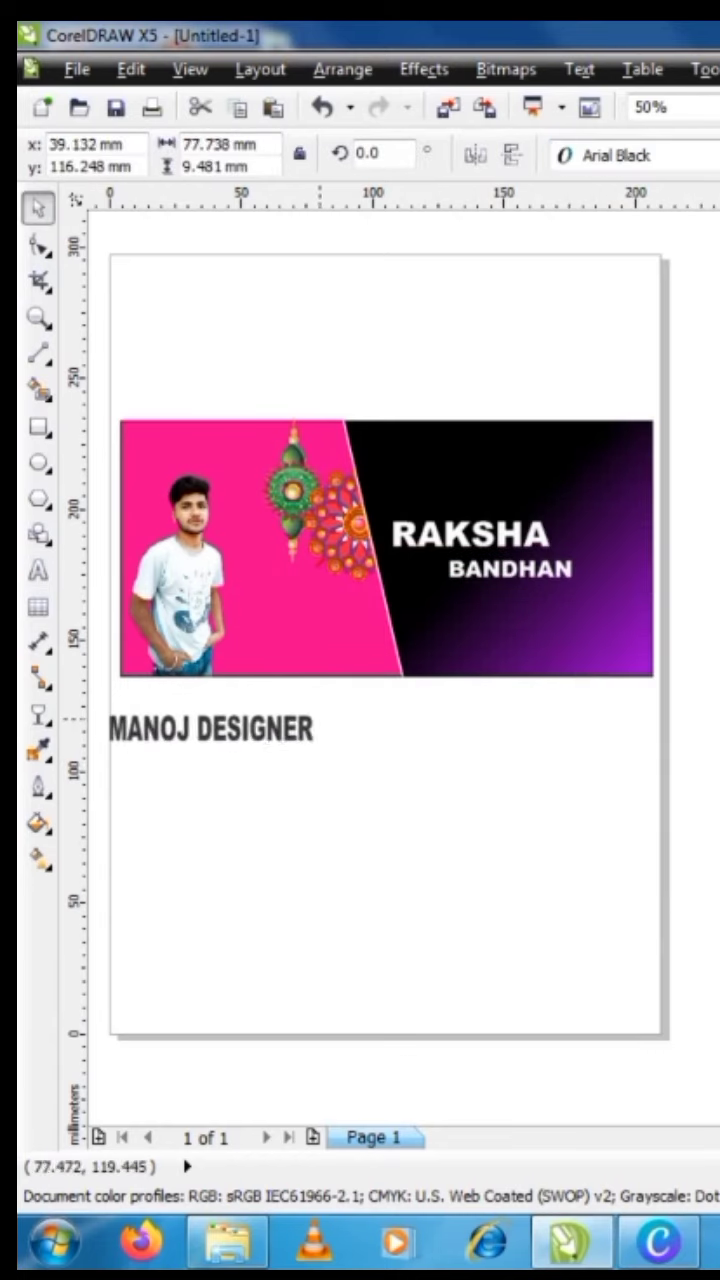
left_click_drag(220, 729, 436, 452)
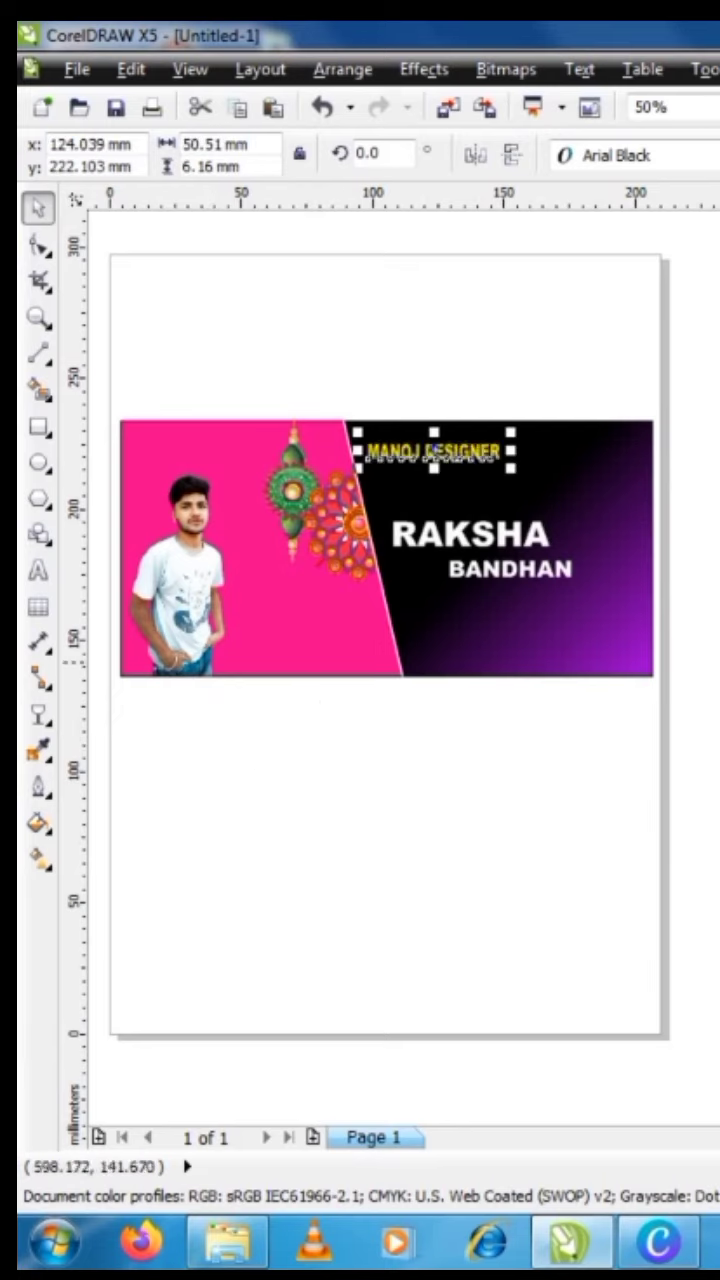
key("Escape")
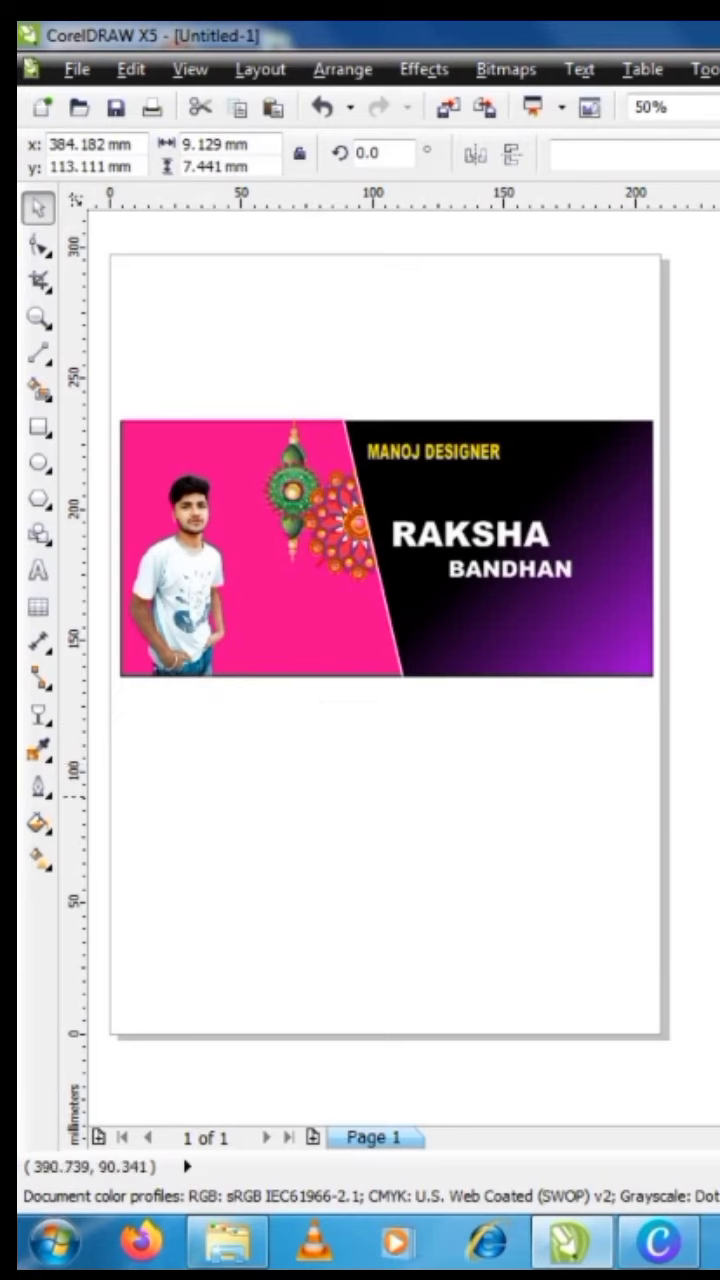
Try an orange colour on the designer's name text.
key("Escape")
key("ctrl+z")
key("Escape")
key("ctrl+shift+z")
key("ctrl+shift+z")
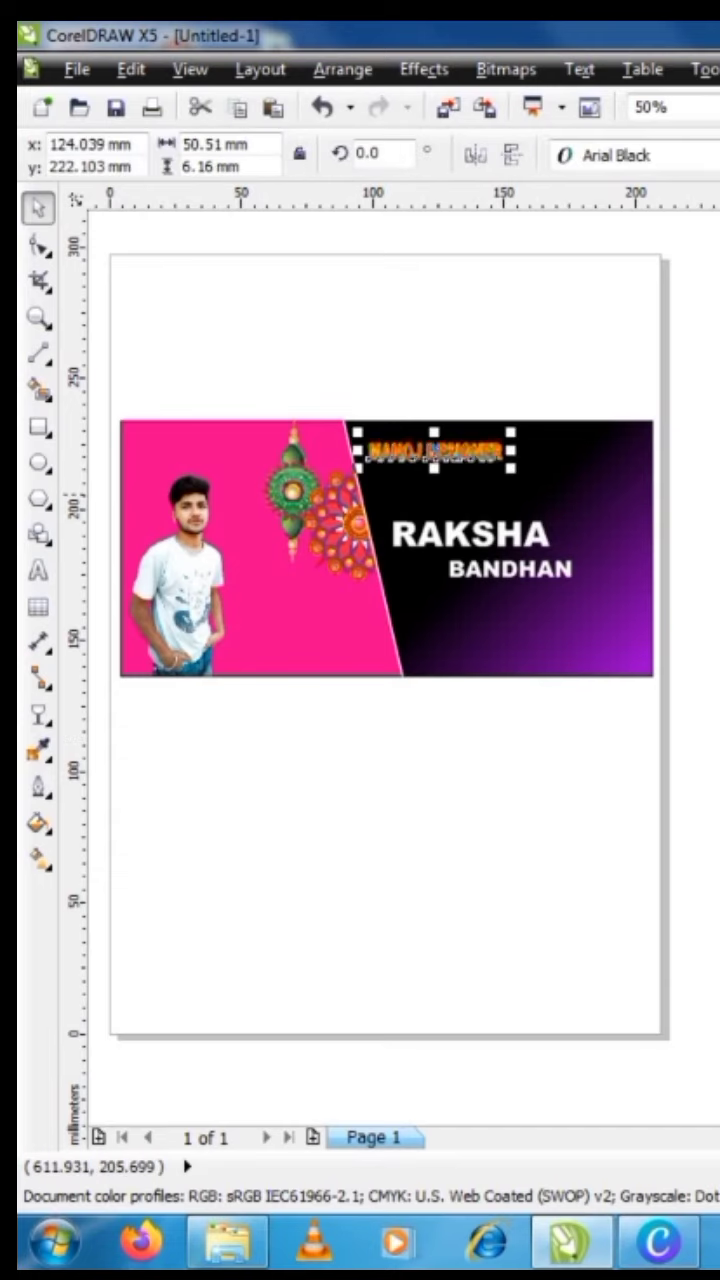
Browse font previews on the designer's name text and set it to Eras Bold ITC.
key("alt+Down")
key("Down")
key("Down")
key("Down")
key("Down")
key("Down")
key("Down")
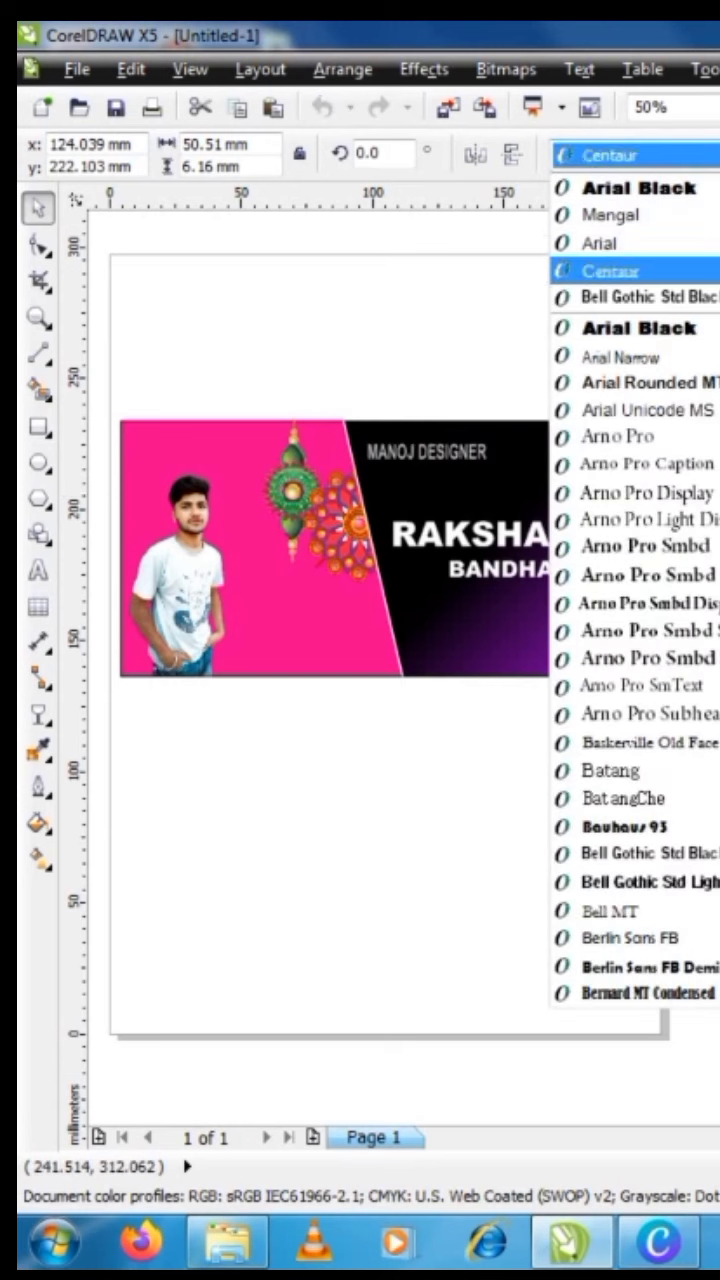
key("Down")
key("Down")
key("Down")
key("Down")
key("Down")
key("Down")
key("Down")
key("Down")
key("Down")
key("Down")
key("Down")
key("Down")
key("Down")
key("Down")
key("Down")
key("Down")
key("Down")
key("Down")
key("Down")
key("Down")
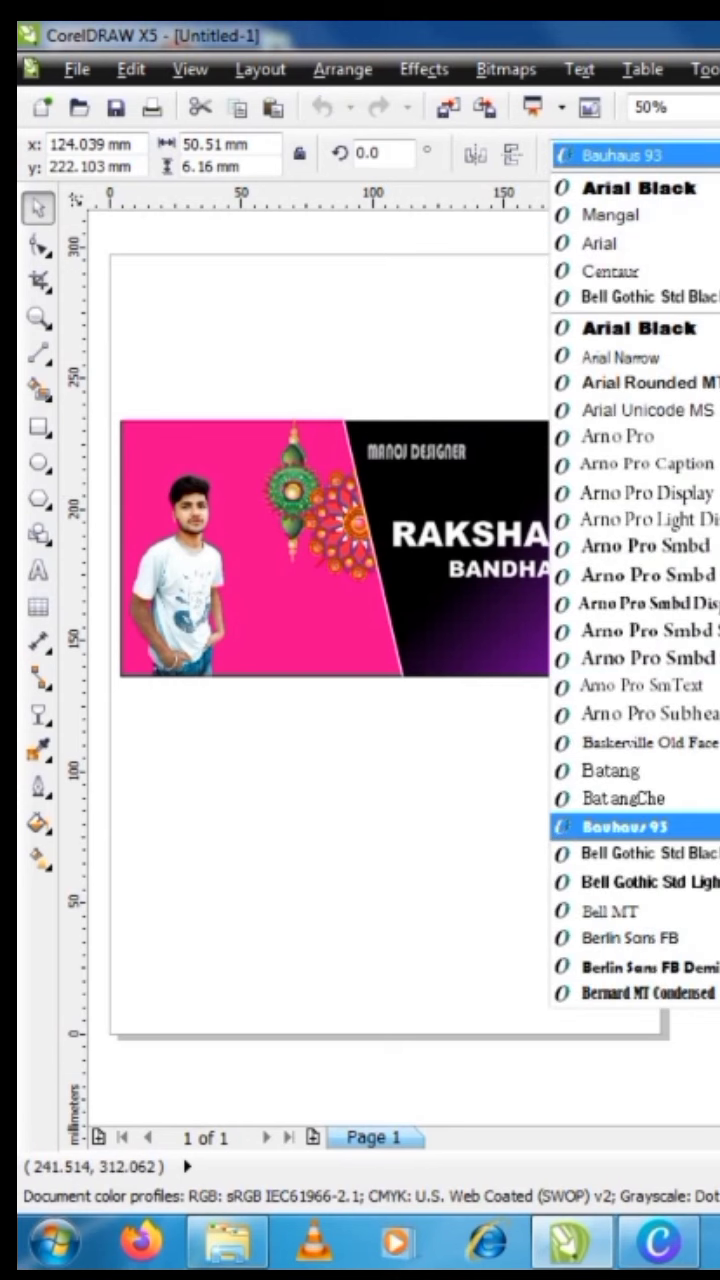
key("Down")
key("Down")
key("Down")
key("Down")
key("Down")
key("Down")
key("Down")
key("Down")
key("Down")
key("Down")
key("Down")
key("Down")
key("Down")
key("Down")
key("Down")
key("Down")
key("Down")
key("Down")
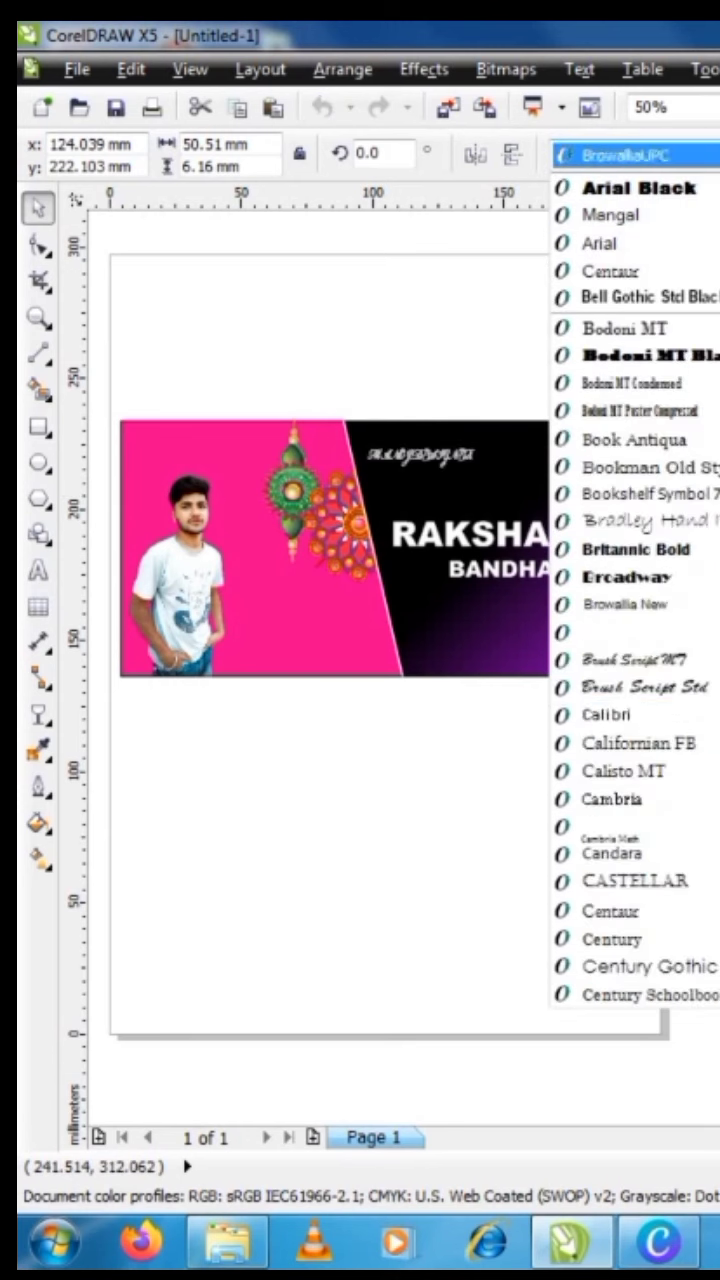
key("Up")
key("Up")
key("Up")
key("Up")
key("Up")
key("Down")
key("Down")
key("Down")
key("Down")
key("Down")
key("Down")
key("Down")
key("Down")
key("Down")
key("Down")
key("Down")
key("Down")
key("Down")
key("Down")
key("Down")
key("Down")
key("Down")
key("Down")
key("Down")
key("Down")
key("Down")
key("Down")
key("Down")
key("Down")
key("Down")
key("Down")
key("Down")
key("Down")
key("Down")
key("Down")
key("Down")
key("Down")
key("Down")
key("Down")
key("Down")
key("Up")
key("Up")
key("Up")
key("Up")
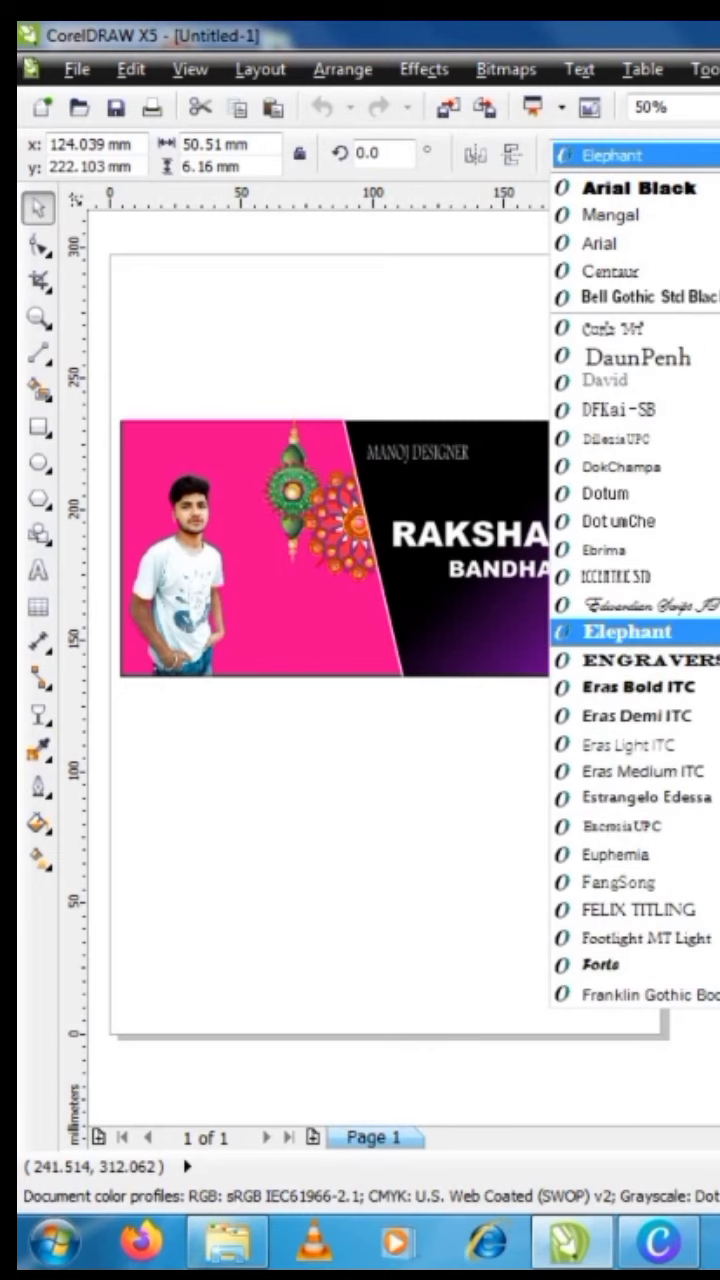
key("Down")
key("Down")
key("Return")
key("Escape")
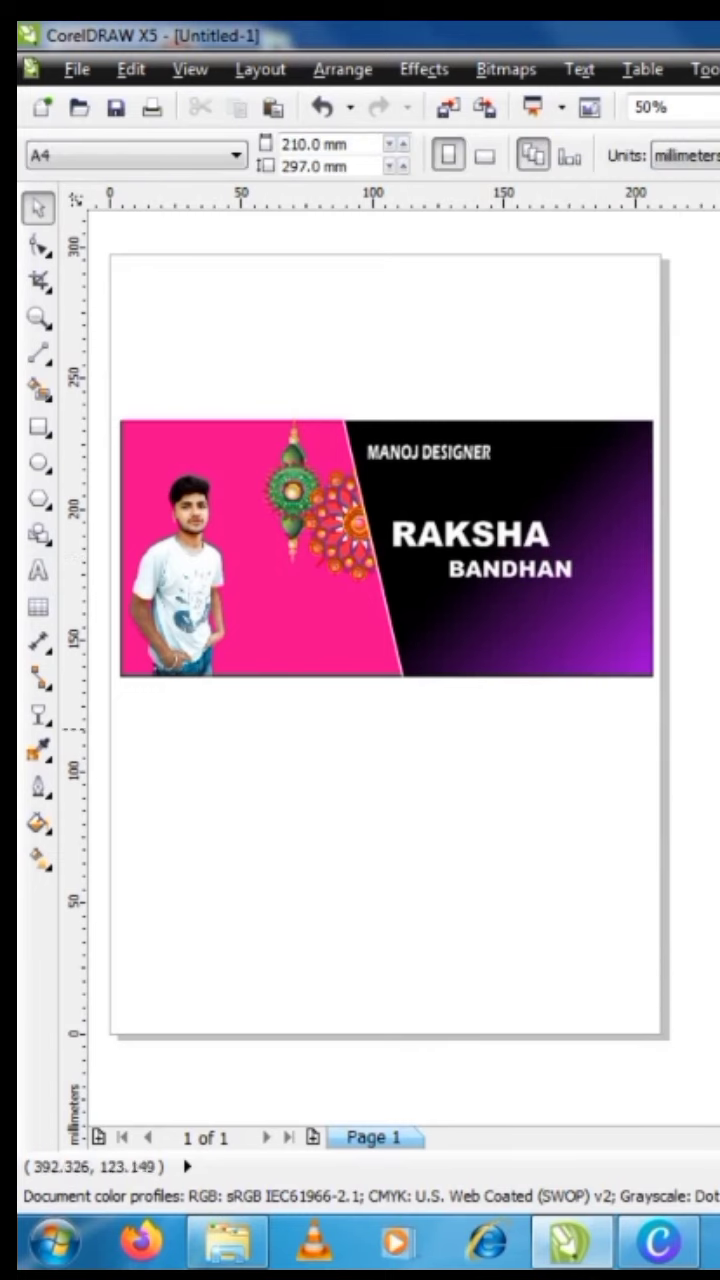
Enlarge the designer's name to about 62 by 8 mm in yellow and place the white line "की तराफा से आप सबको" below it.
left_click(430, 452)
left_click_drag(719, 692, 493, 474)
left_click(456, 460)
key("Escape")
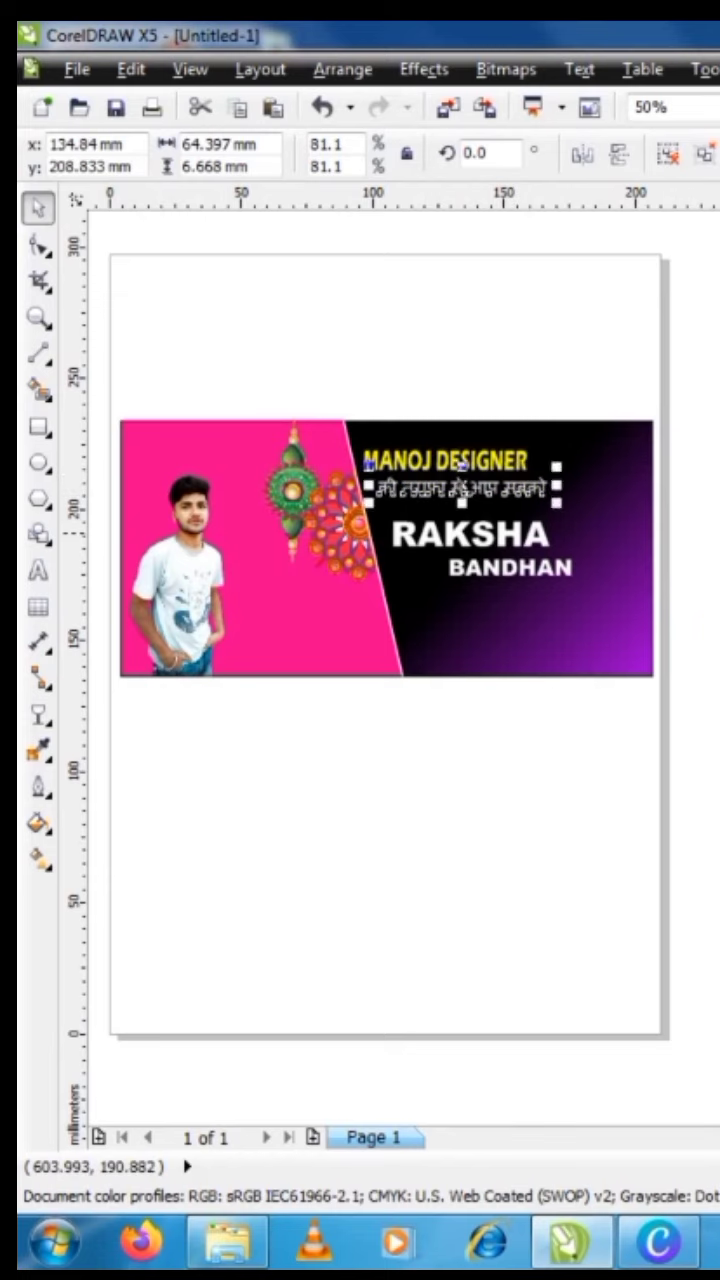
key("Escape")
Enlarge the title text RAKSHA to about 72 by 11 mm and BANDHAN to about 52 by 7 mm.
left_click(578, 530)
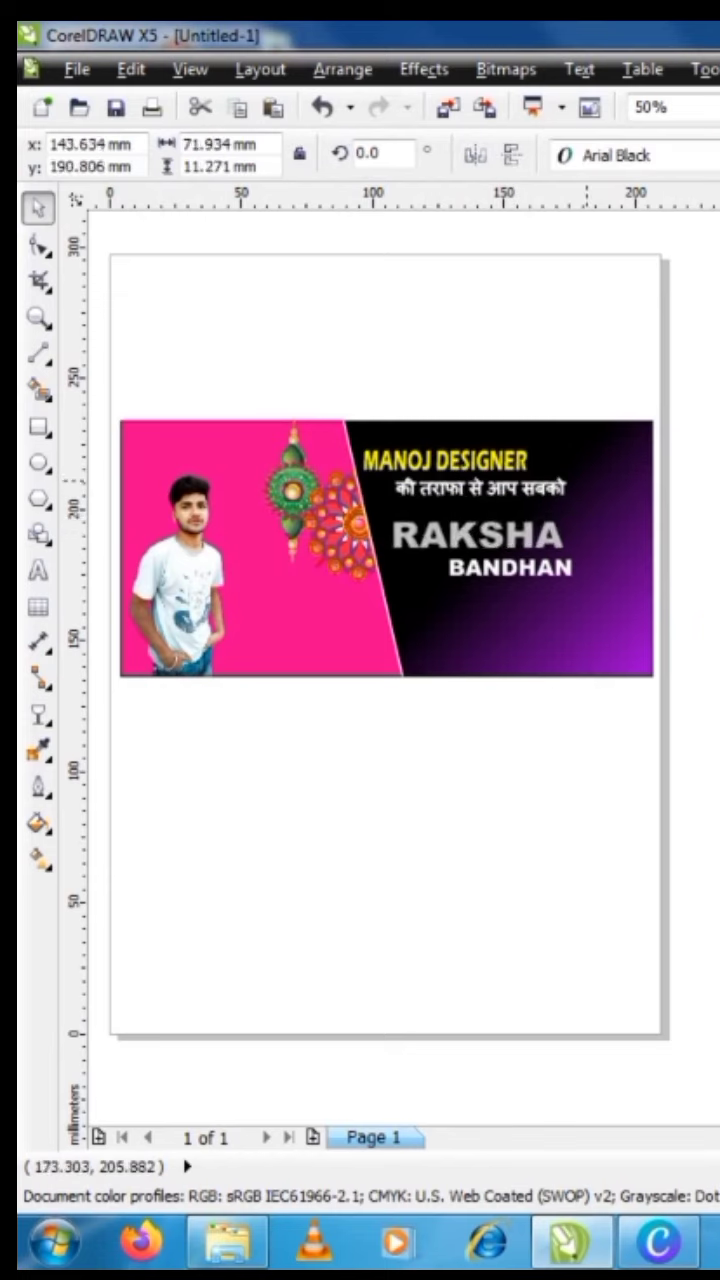
left_click(578, 571)
key("Escape")
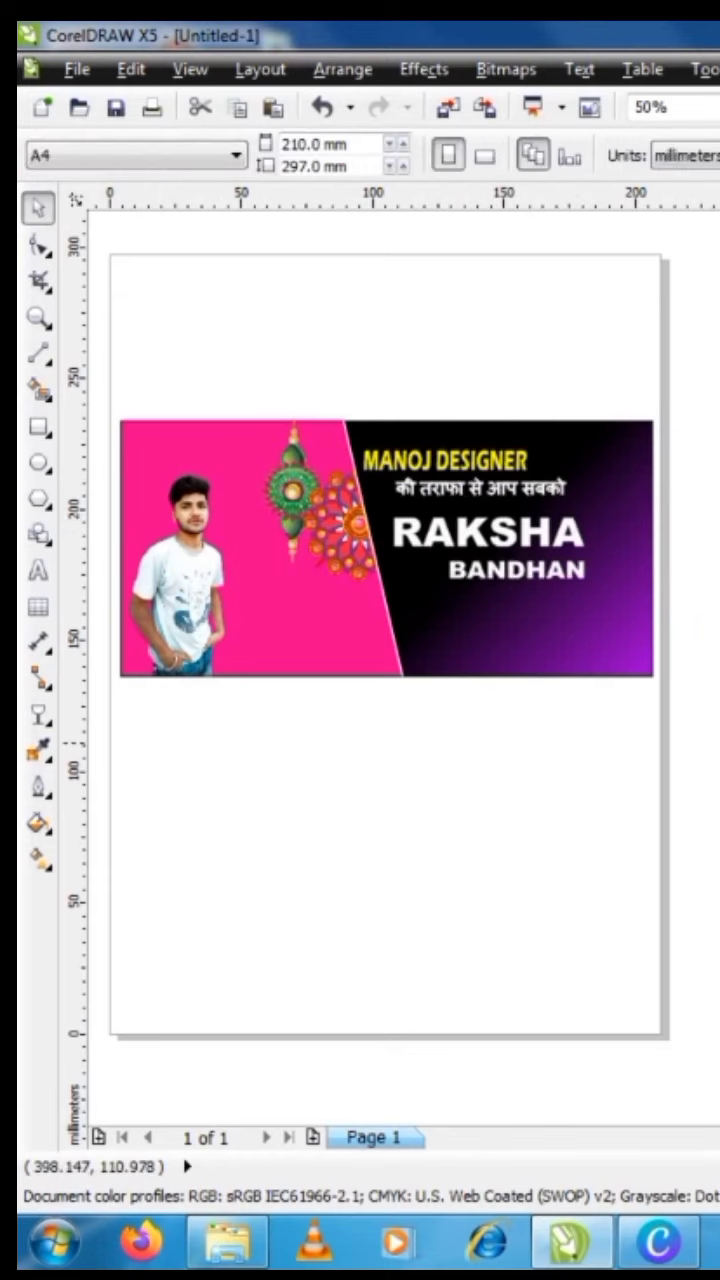
Place the greeting "हार्दकि शुभ कामनाएं" in white below BANDHAN, about 70 by 11 mm.
key("ctrl+z")
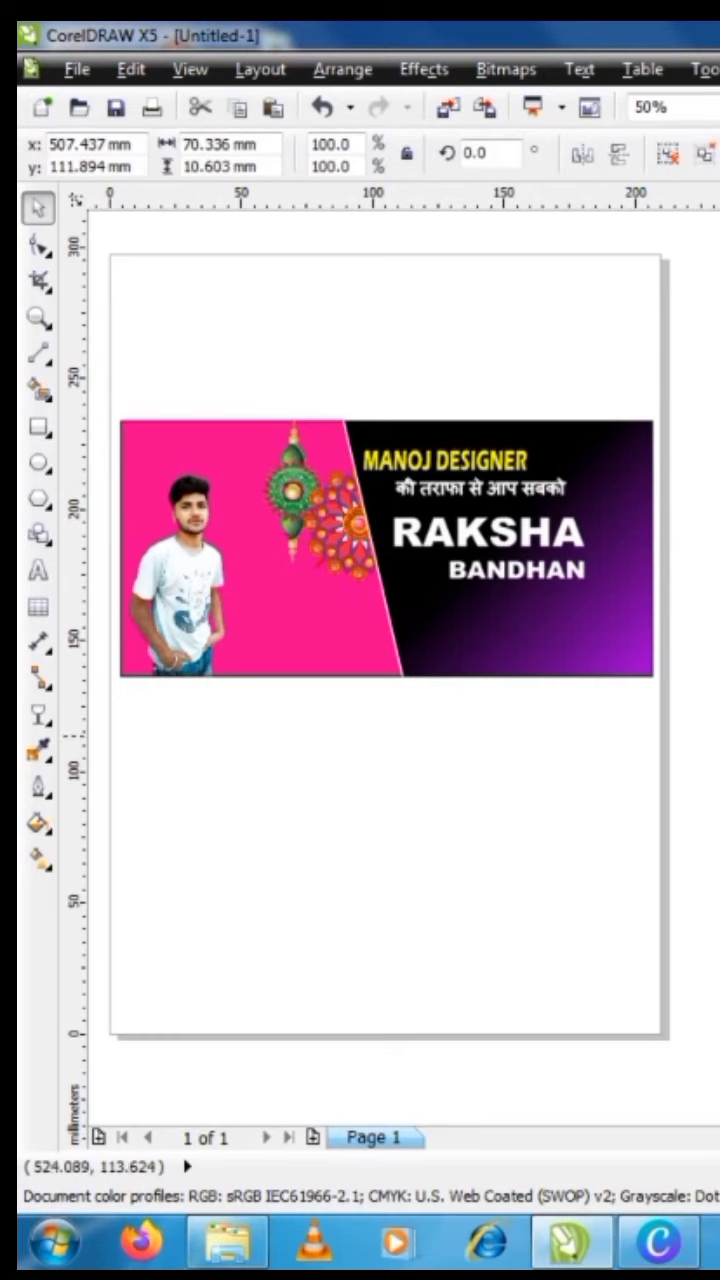
left_click_drag(719, 738, 525, 618)
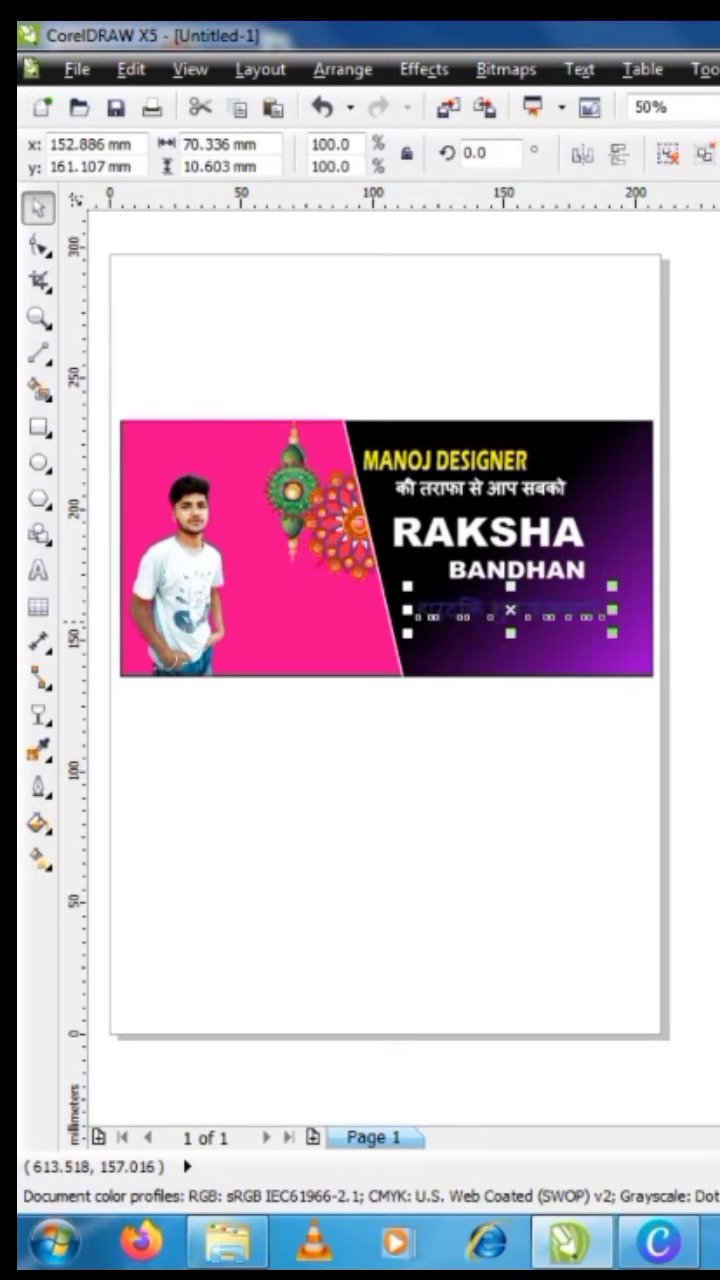
key("Escape")
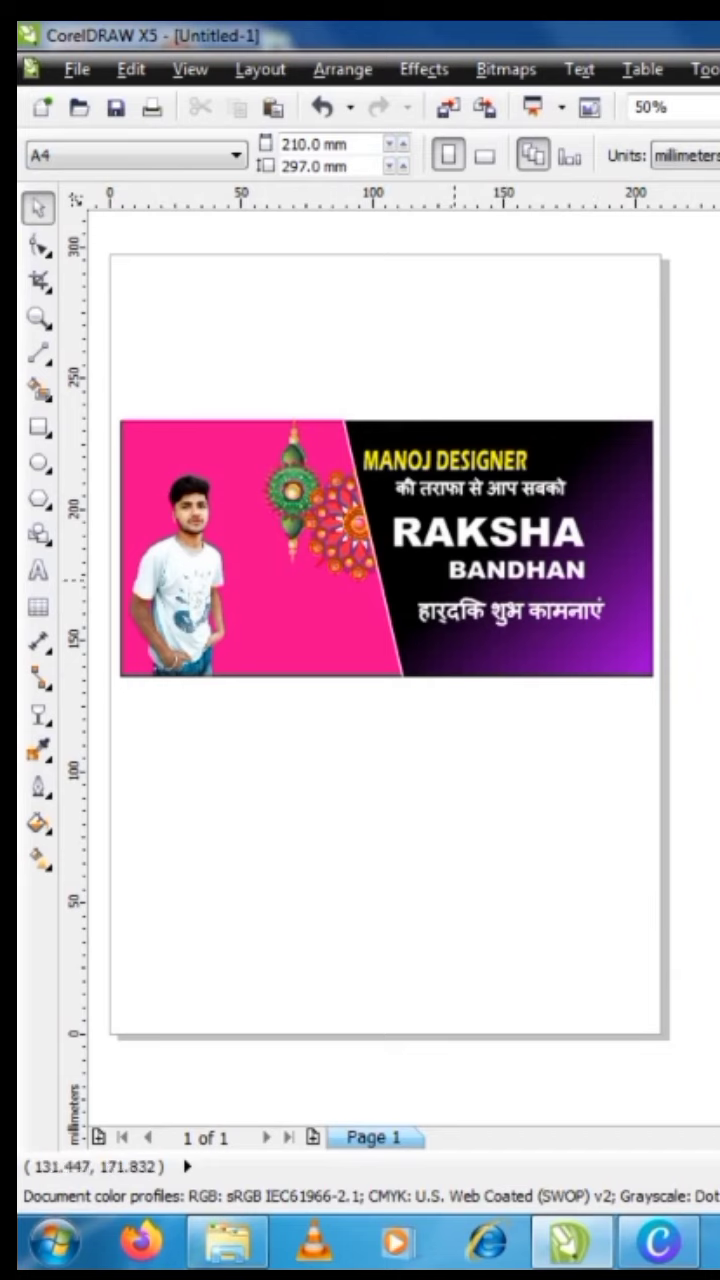
Give the white title words RAKSHA and BANDHAN a red outline.
left_click(488, 532)
left_click(518, 569)
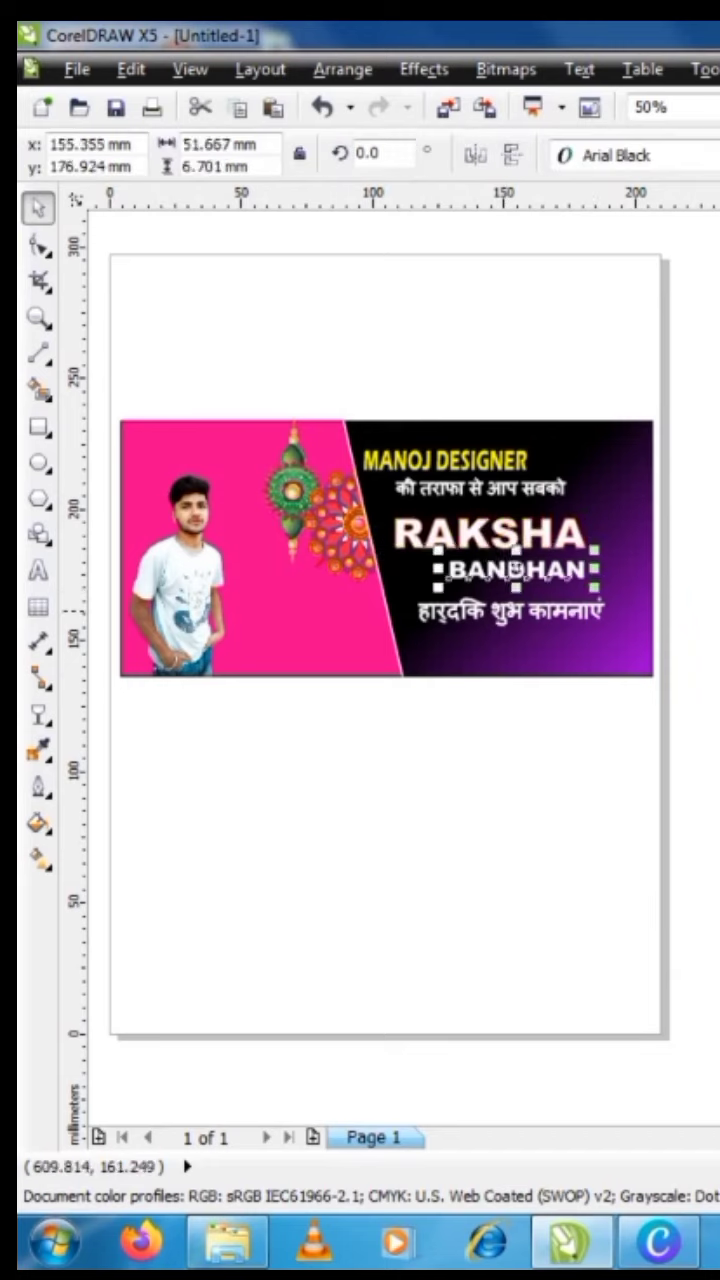
key("Escape")
left_click(447, 462)
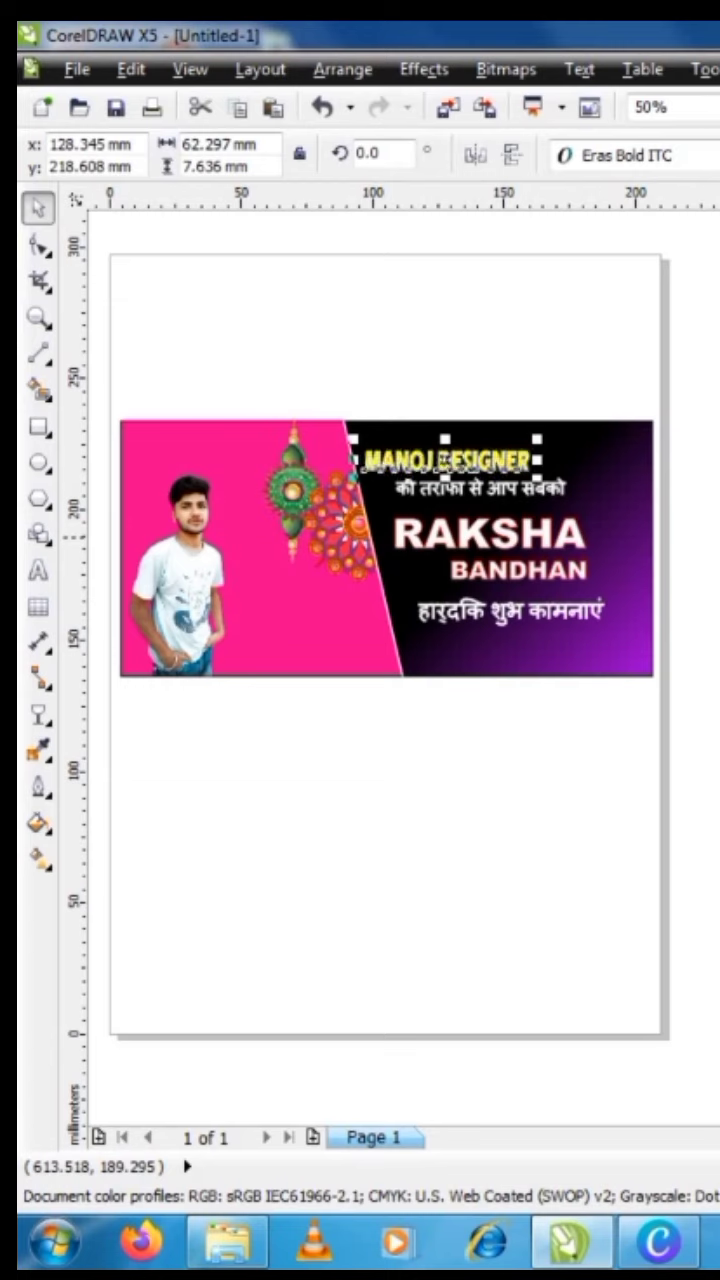
key("Escape")
left_click(447, 462)
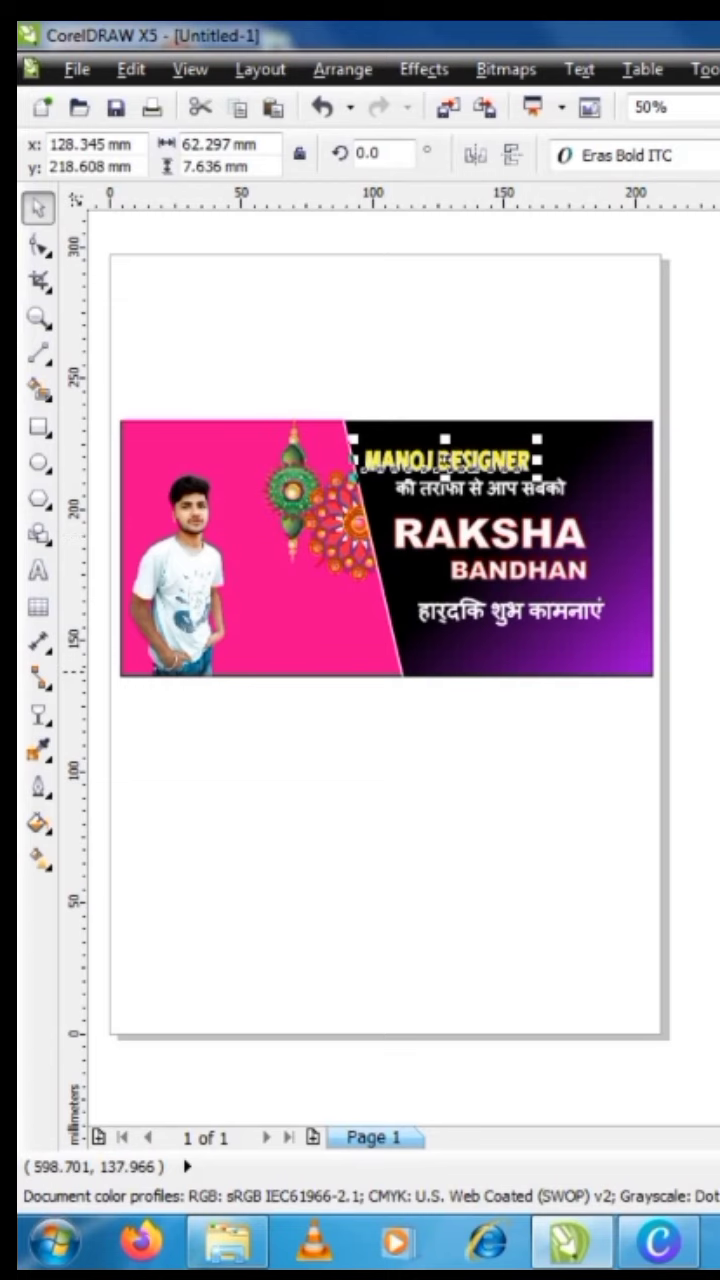
key("Escape")
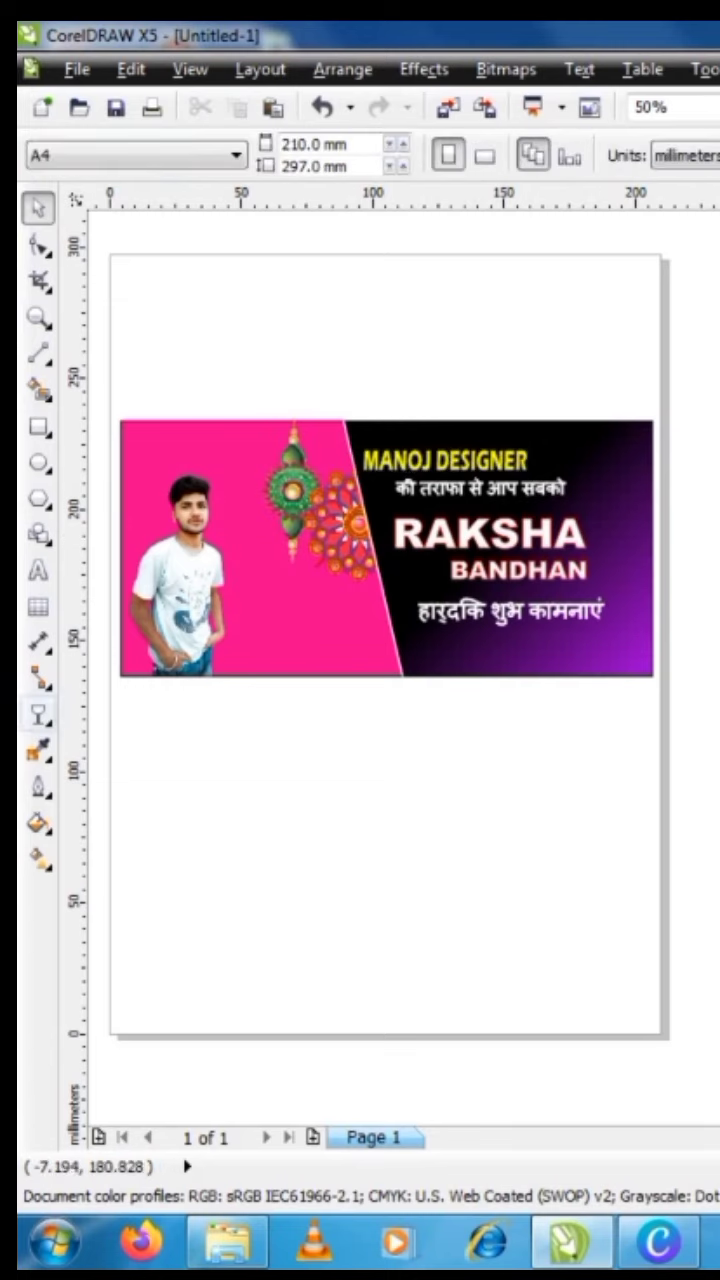
Add a drop shadow to the man's photo, cast toward the rakhis with opacity 50 and feathering 15.
left_click(38, 714)
left_click(110, 806)
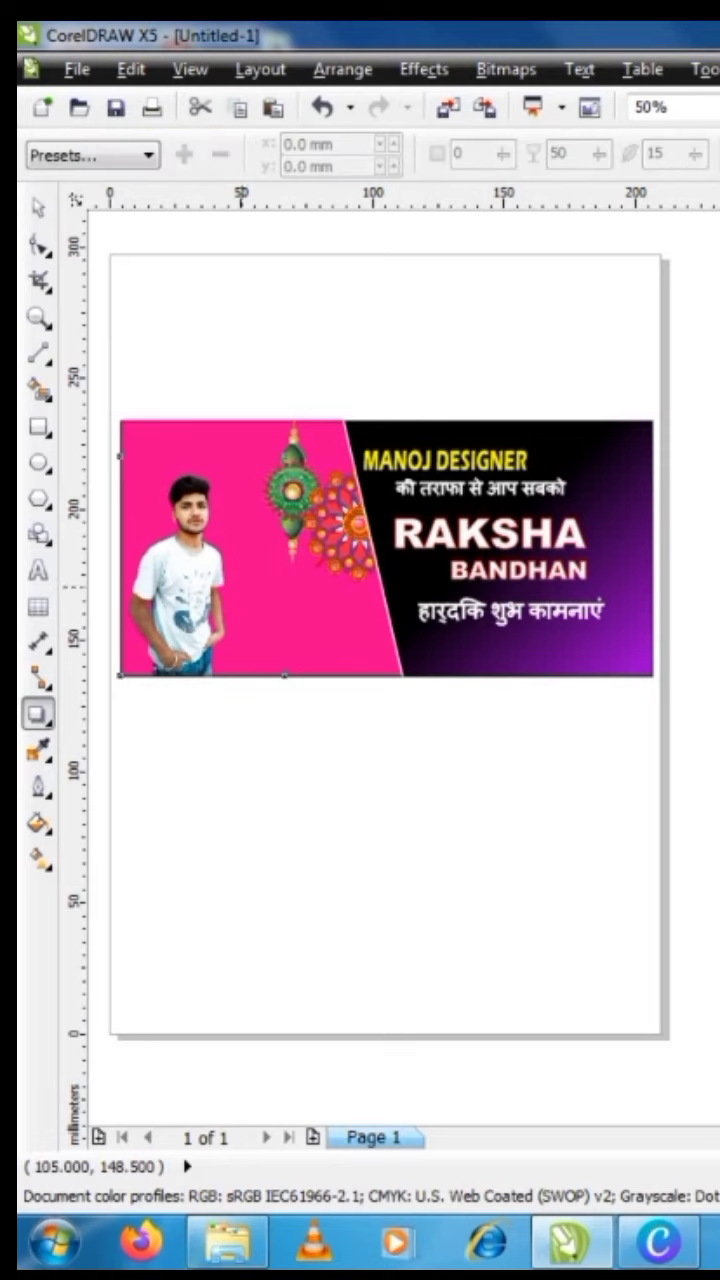
left_click_drag(120, 565, 315, 565)
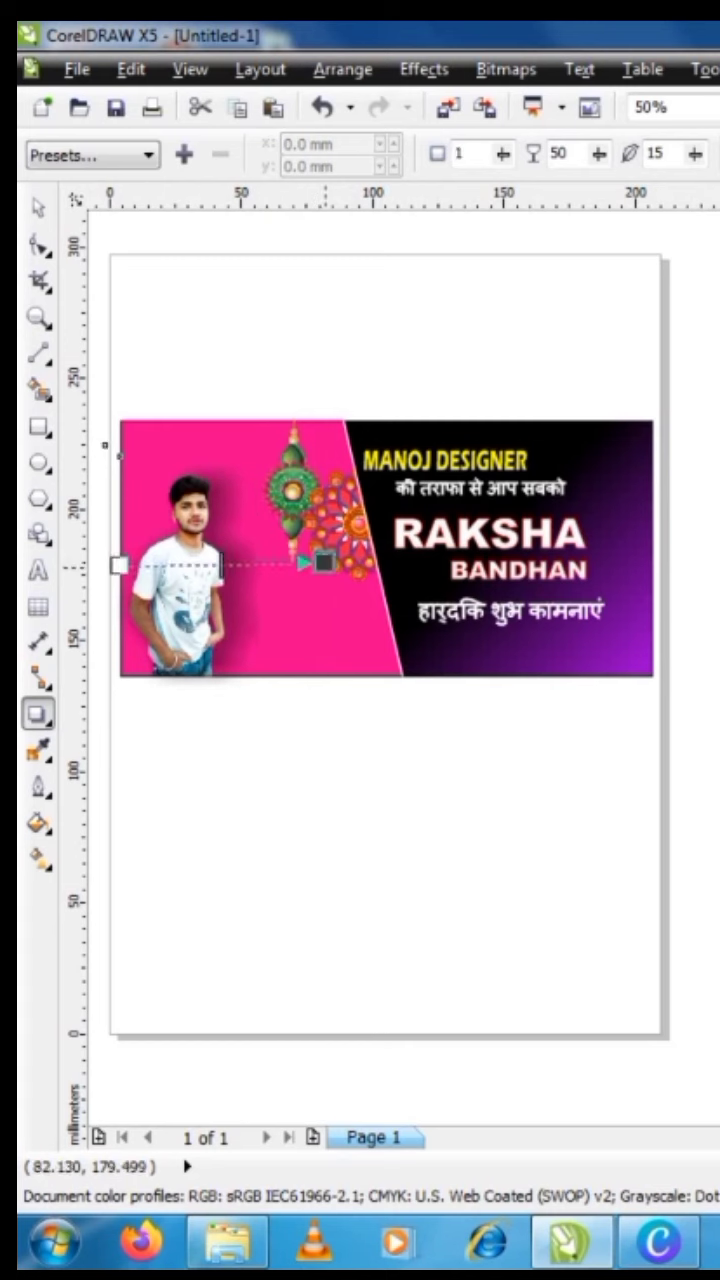
key("space")
key("Escape")
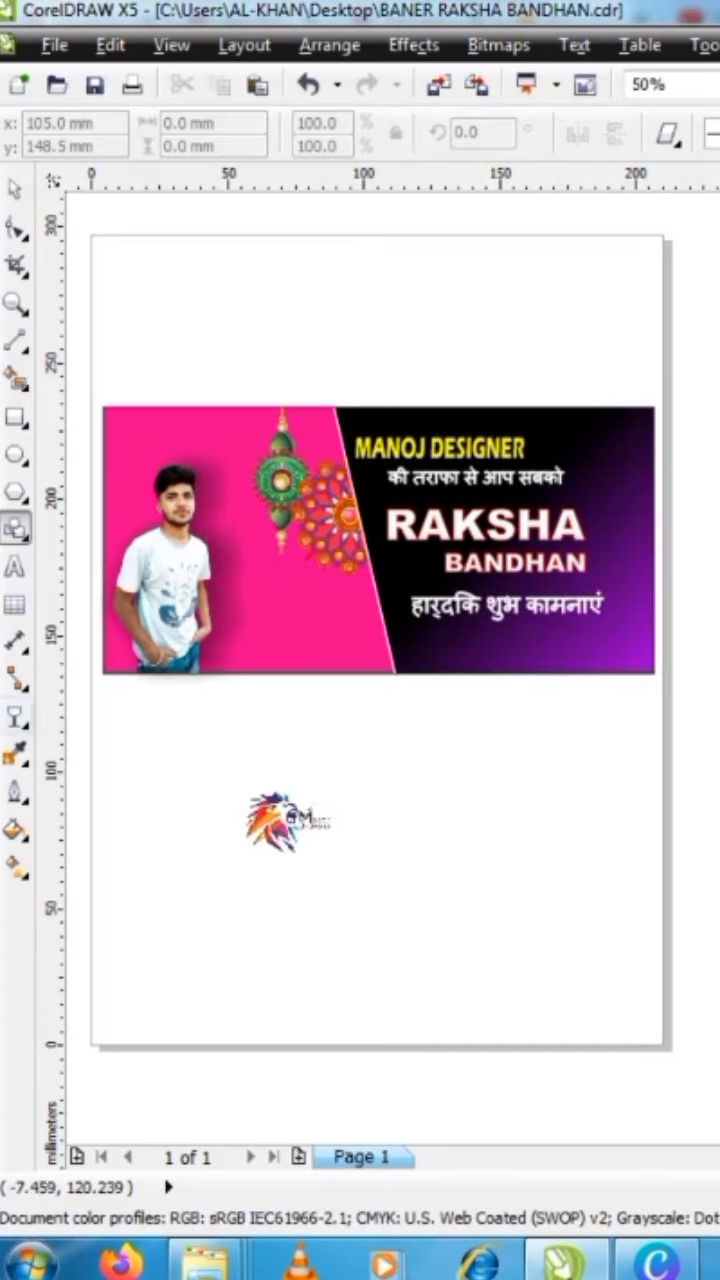
Draw a circle about 60 by 62 mm below the banner, beside the lion logo.
left_click_drag(346, 766, 526, 891)
key("Delete")
key("F7")
left_click_drag(327, 735, 511, 923)
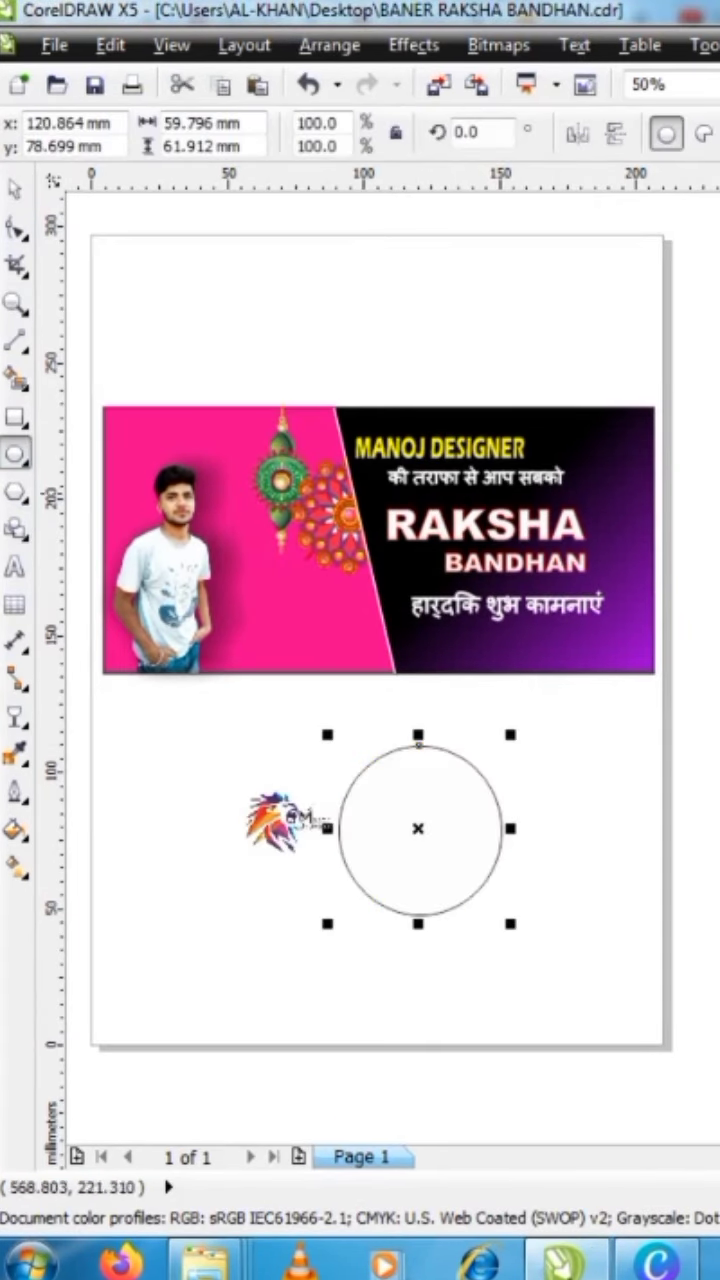
Set the circle to 50 by 50 mm, then place it on the pink panel beside the man, filled white and shrunk to about 31 mm.
type("50")
key("Tab")
type("50")
key("Return")
key("space")
left_click_drag(481, 799, 288, 618)
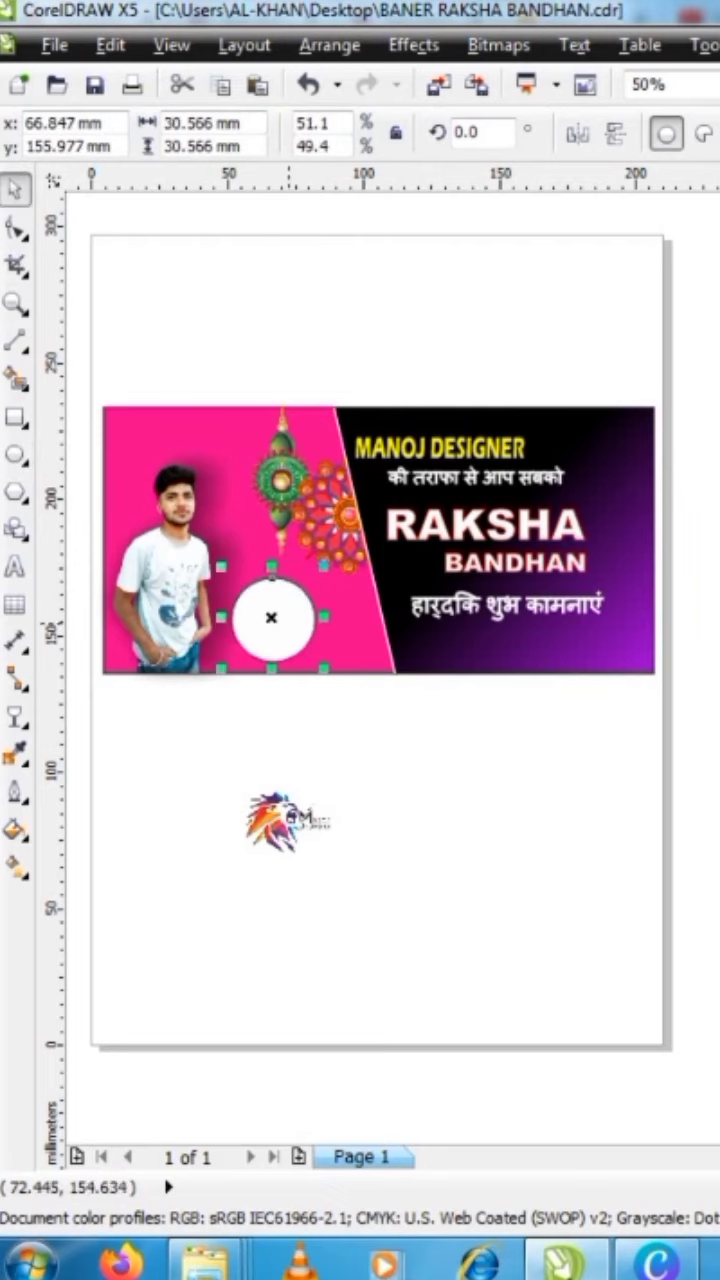
Move the lion logo onto the white circle and scale it to about 30 by 30 mm.
left_click_drag(280, 822, 278, 627)
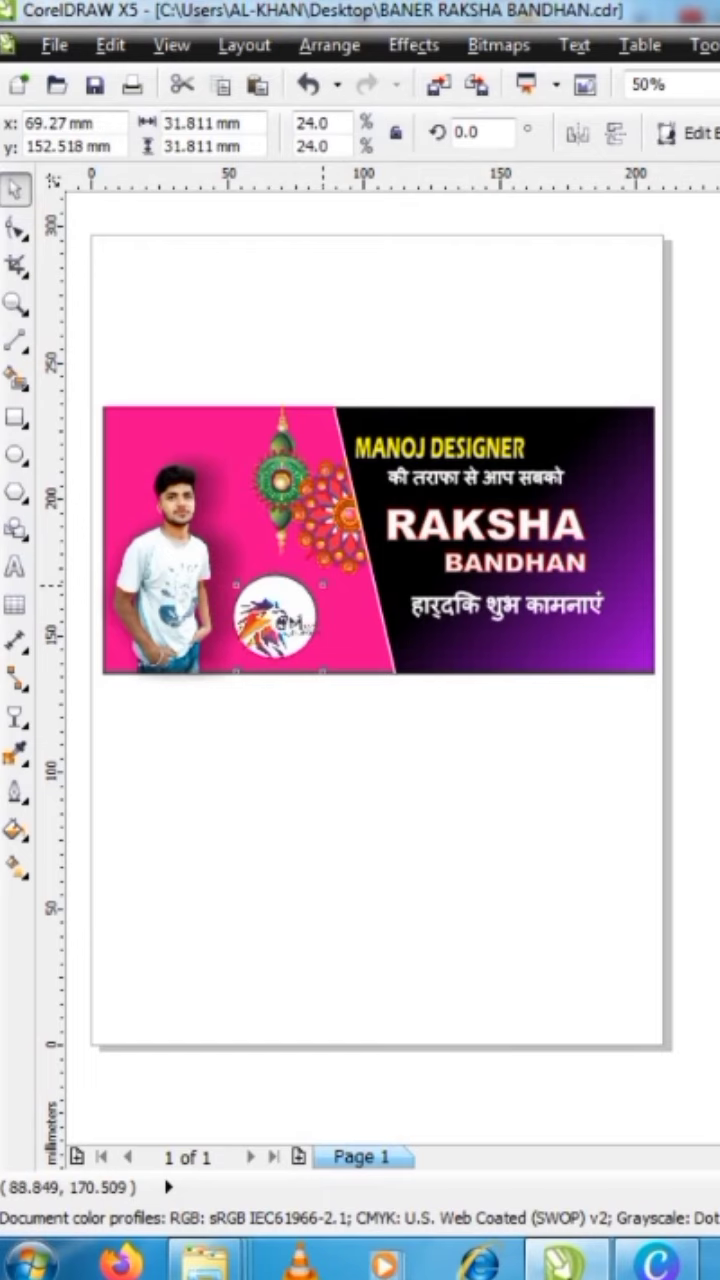
left_click_drag(333, 578, 322, 663)
key("Escape")
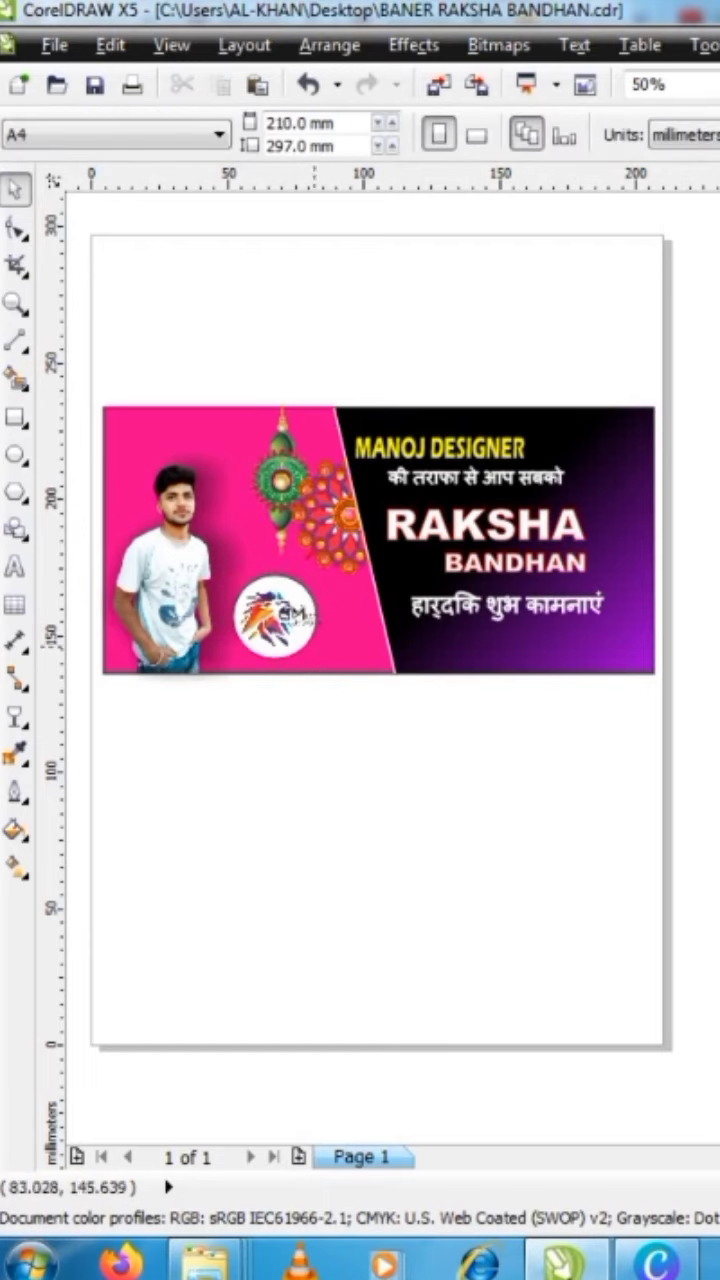
left_click(286, 657)
left_click(353, 718)
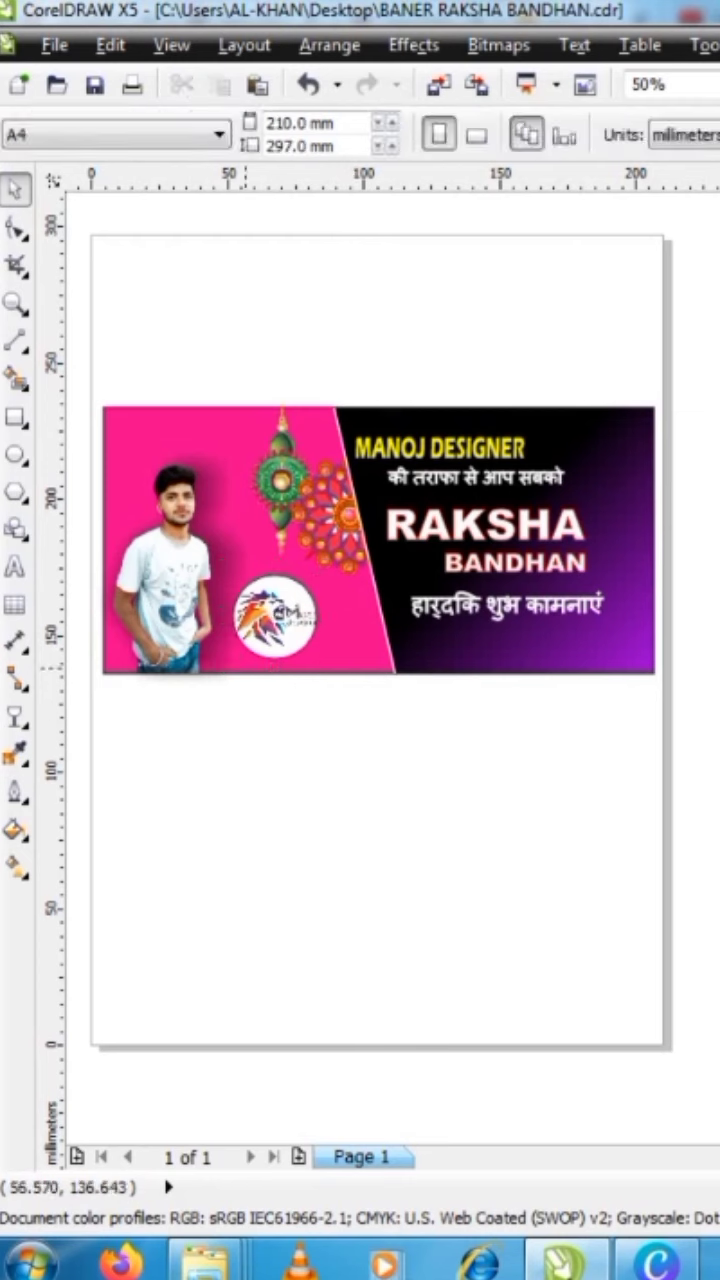
left_click_drag(250, 660, 252, 659)
key("Escape")
left_click(276, 612)
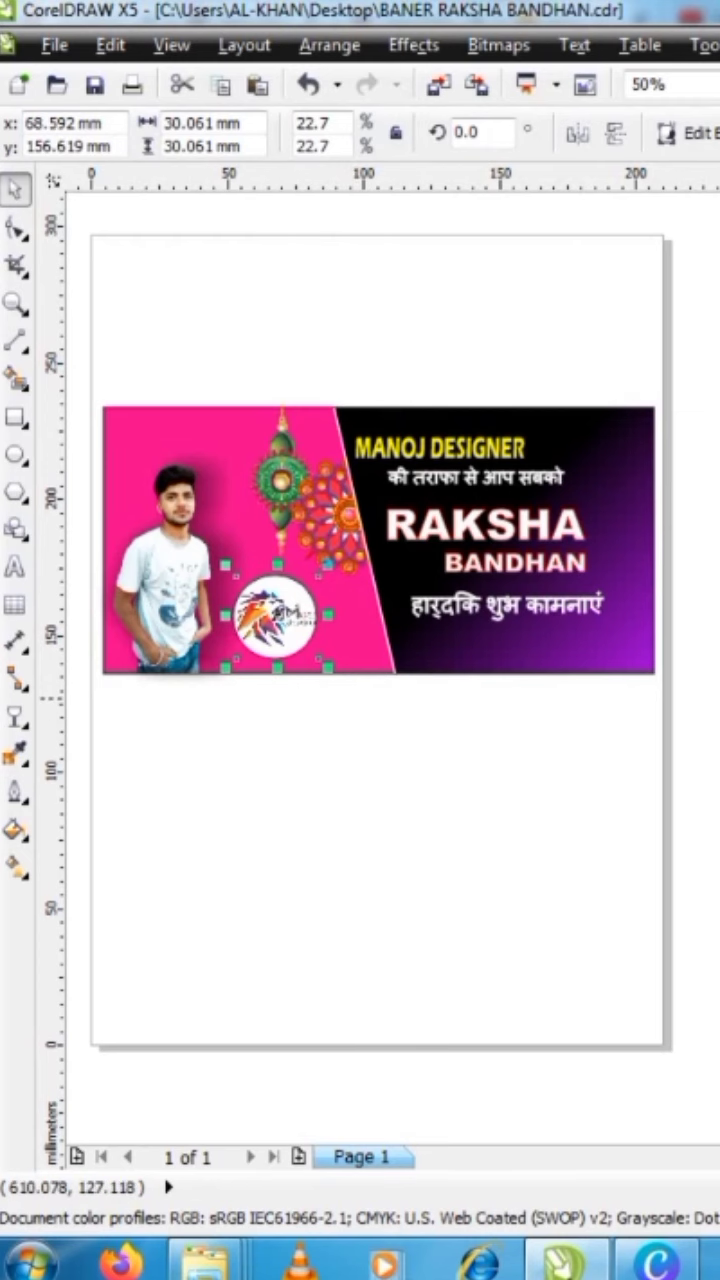
Nudge the lion logo sideways so its lettering fits inside the white circle.
scroll(265, 620, "up", 3)
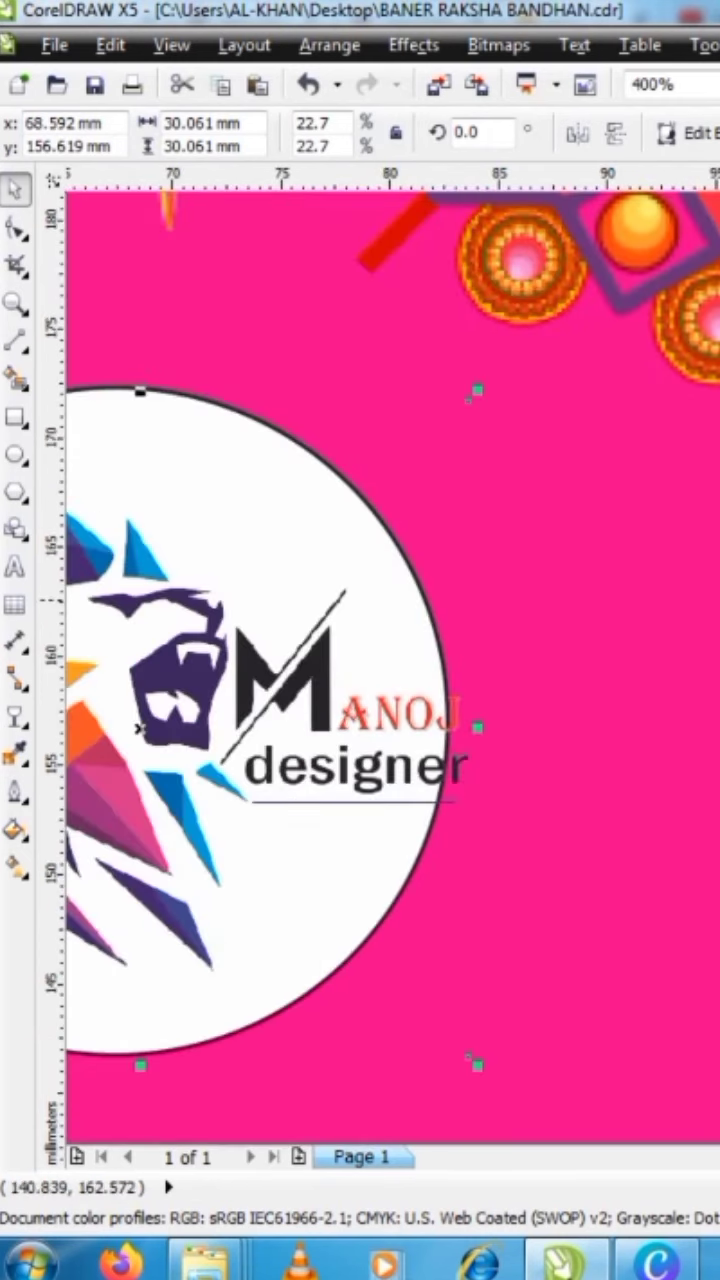
key("Left")
key("Left")
key("Tab")
key("shift+Tab")
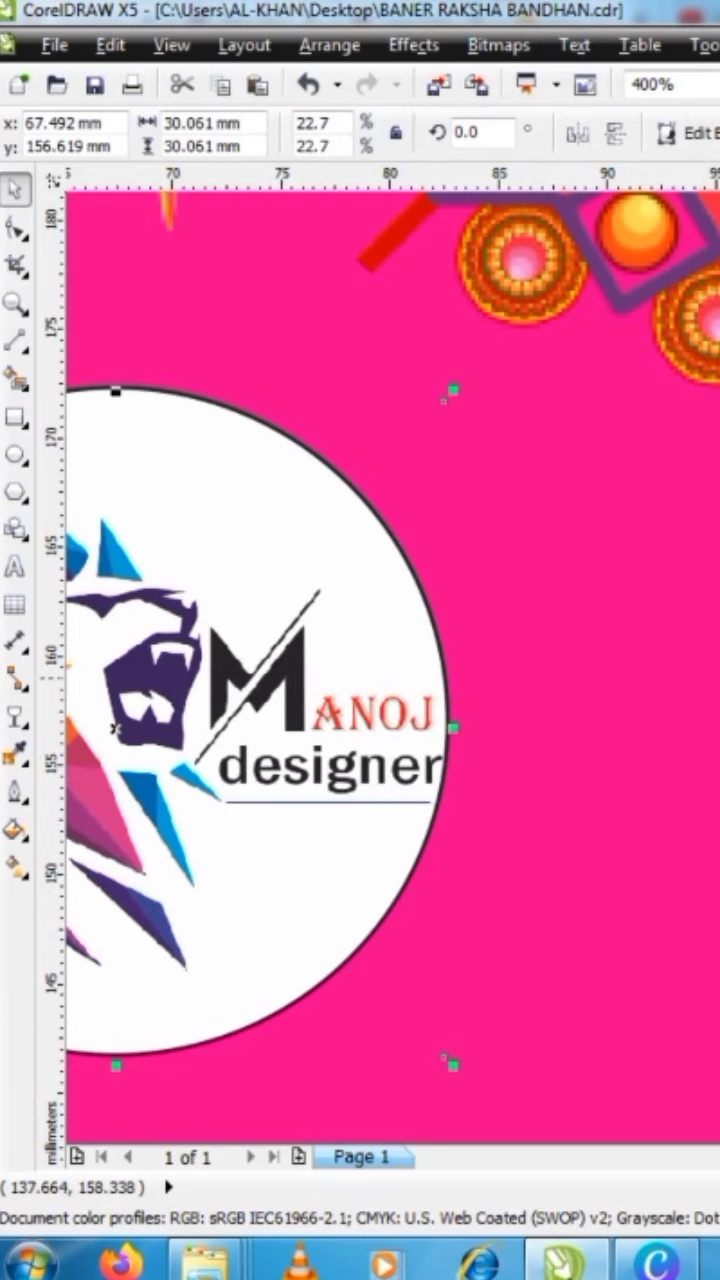
scroll(380, 655, "down", 2)
left_click_drag(498, 867, 461, 813)
key("Tab")
key("Escape")
key("shift+Tab")
key("Tab")
key("Escape")
key("F3")
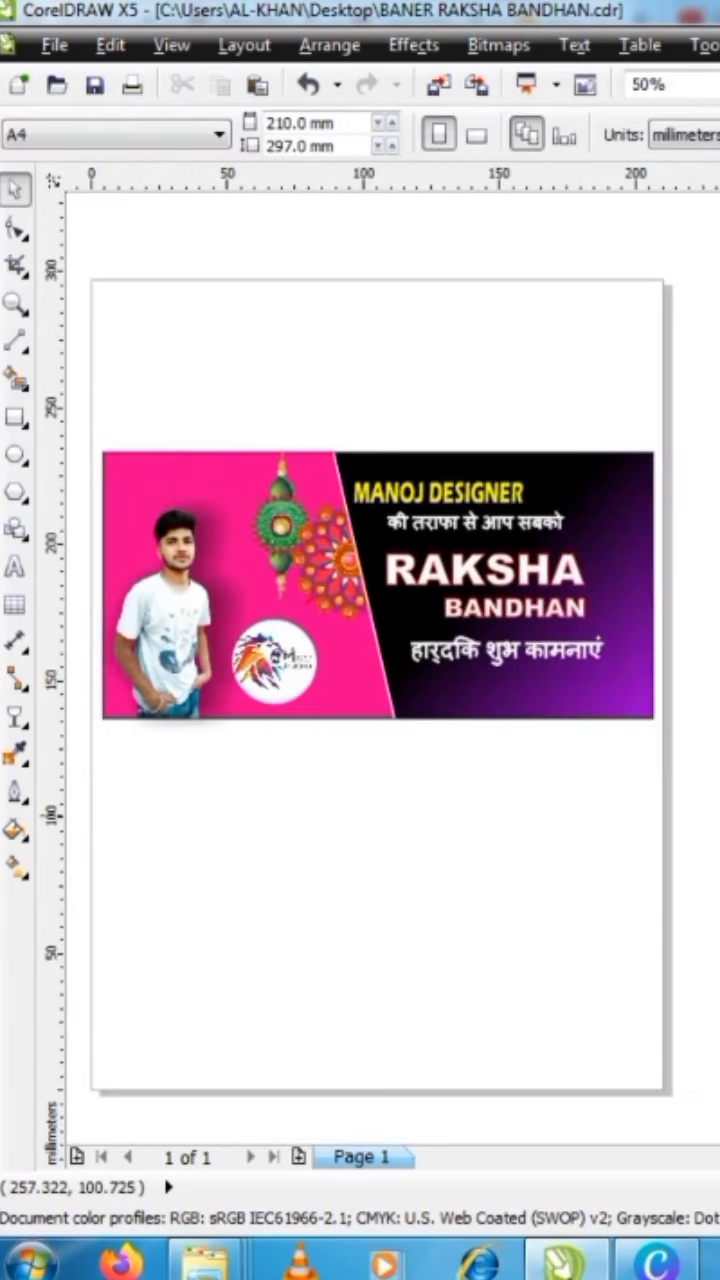
Add the text "Subscribe" in Arial, about 31 by 5 mm, near the pink panel's lower edge beside the diagonal.
key("F8")
left_click(237, 817)
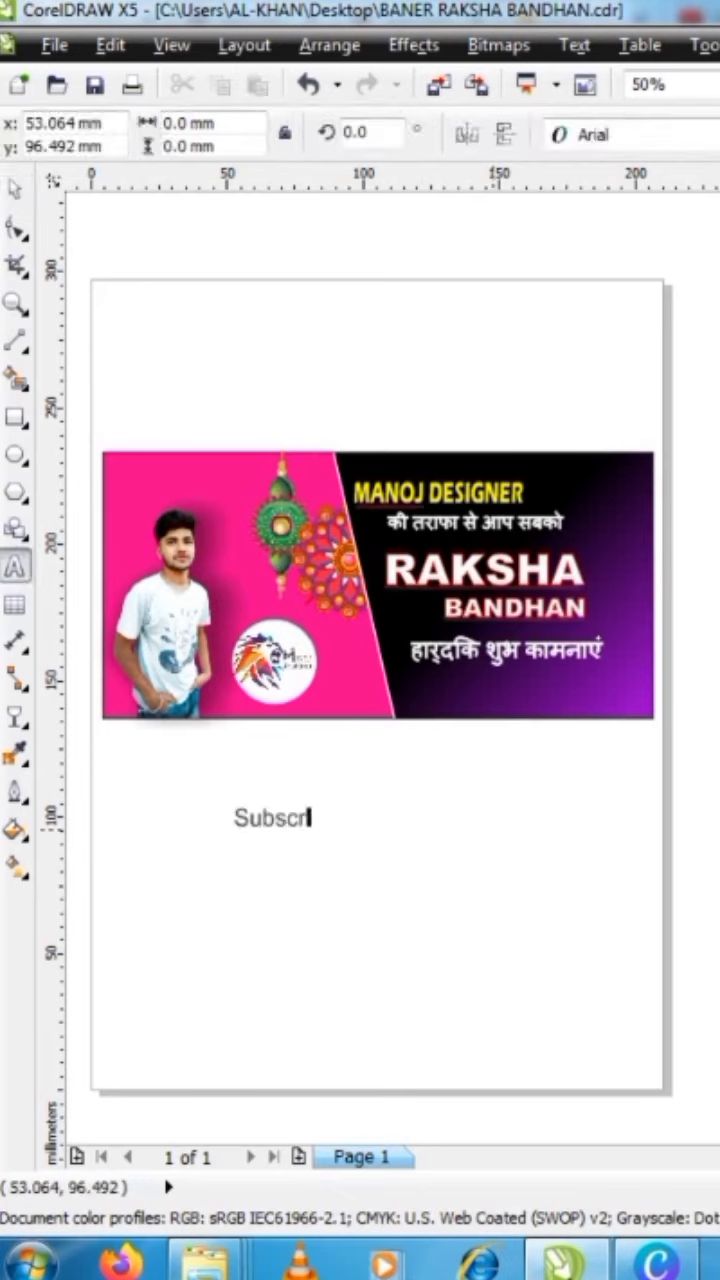
key("ctrl+a")
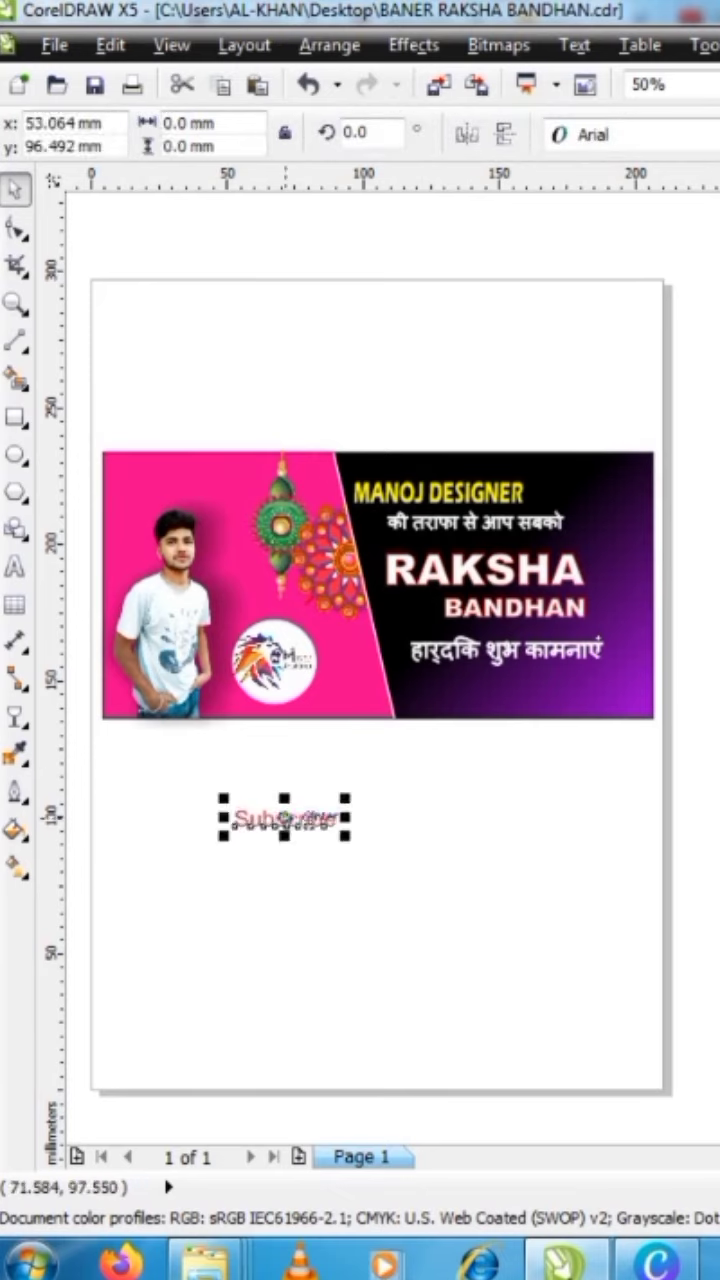
key("ctrl+space")
left_click_drag(284, 817, 345, 707)
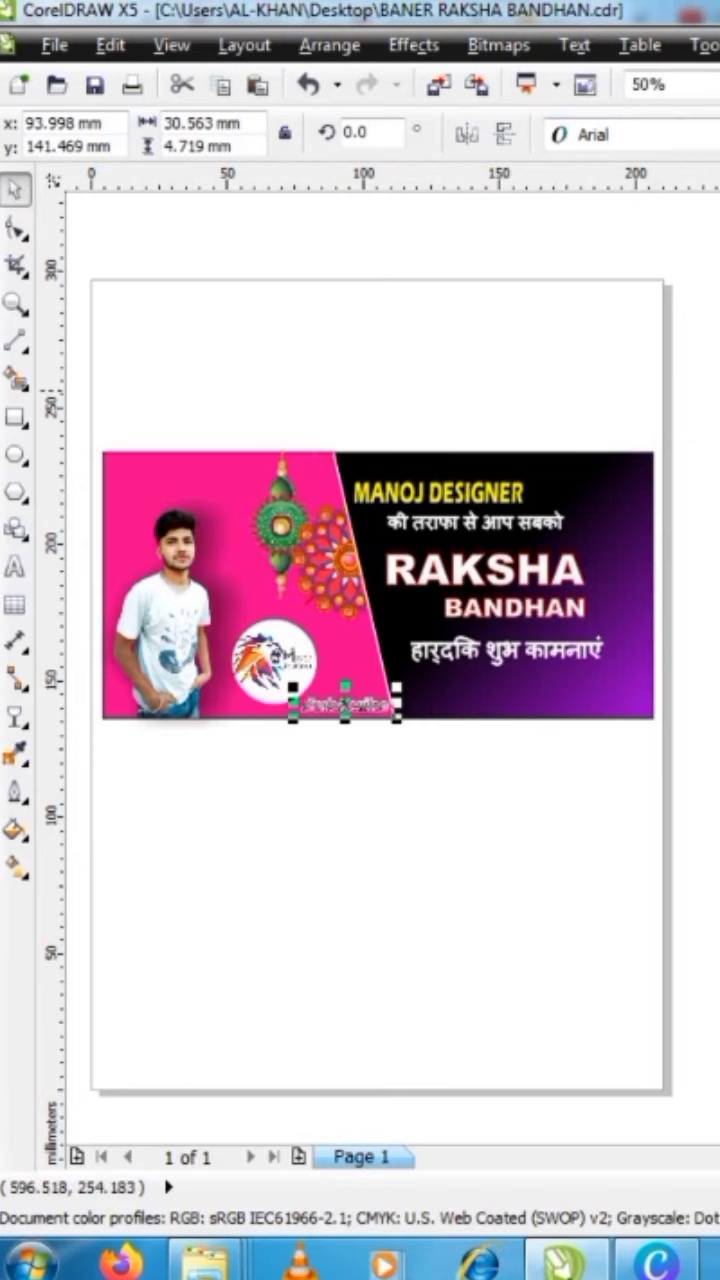
Try colours on the "Subscribe" text and leave it in a dark shade.
left_click(348, 694)
left_click(348, 694)
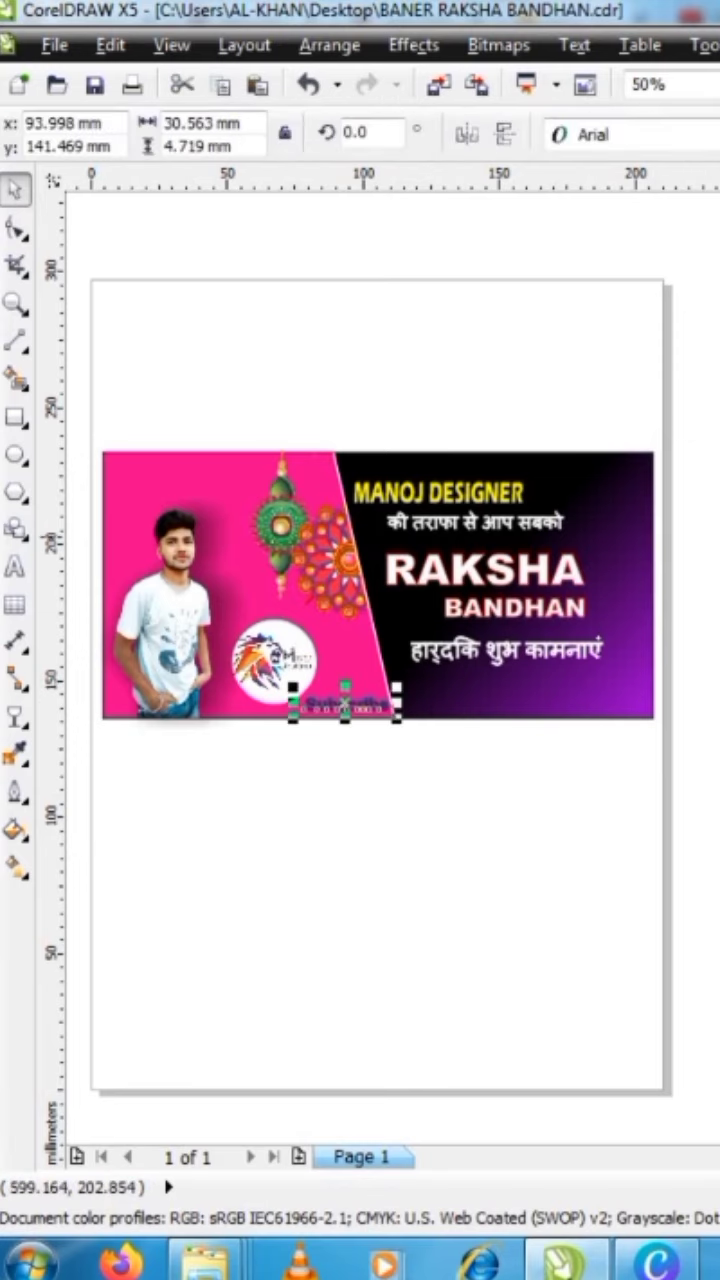
key("Escape")
left_click(324, 706)
key("Escape")
left_click(352, 706)
key("Escape")
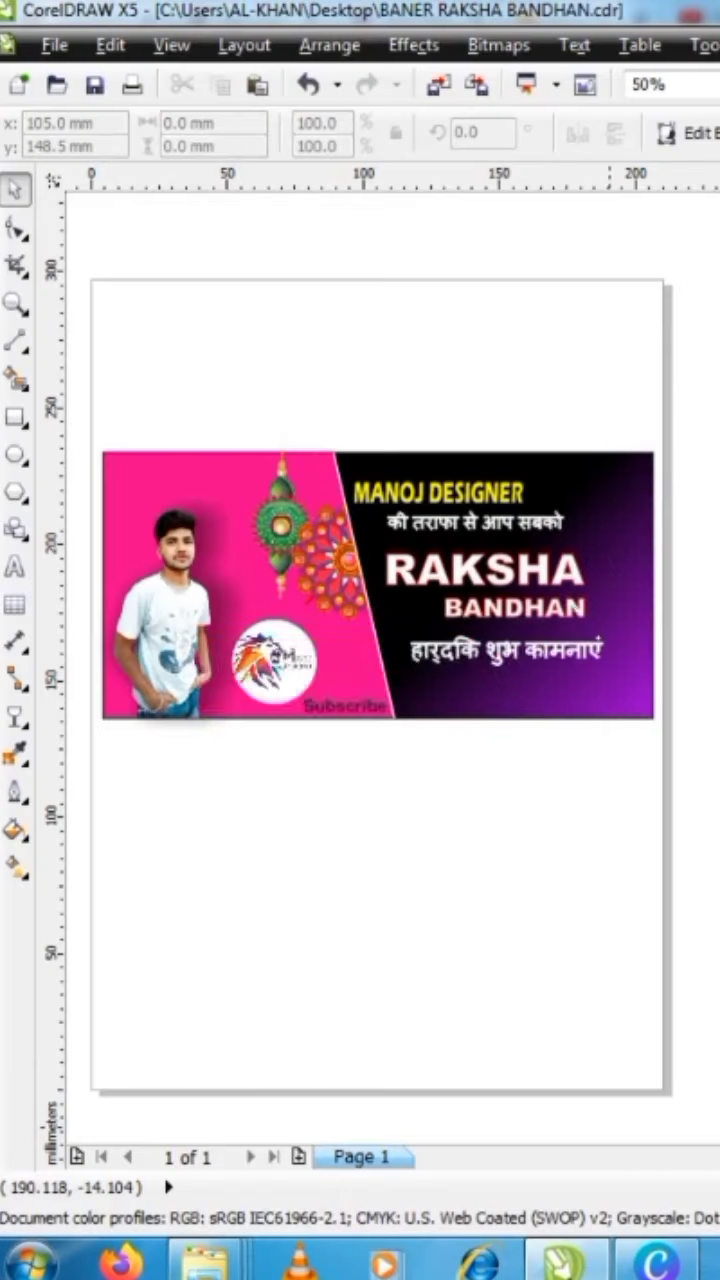
Paste the red SUBSCRIBE button graphic with the bell below the banner and delete the plain "Subscribe" text from the pink panel.
key("ctrl+v")
key("Delete")
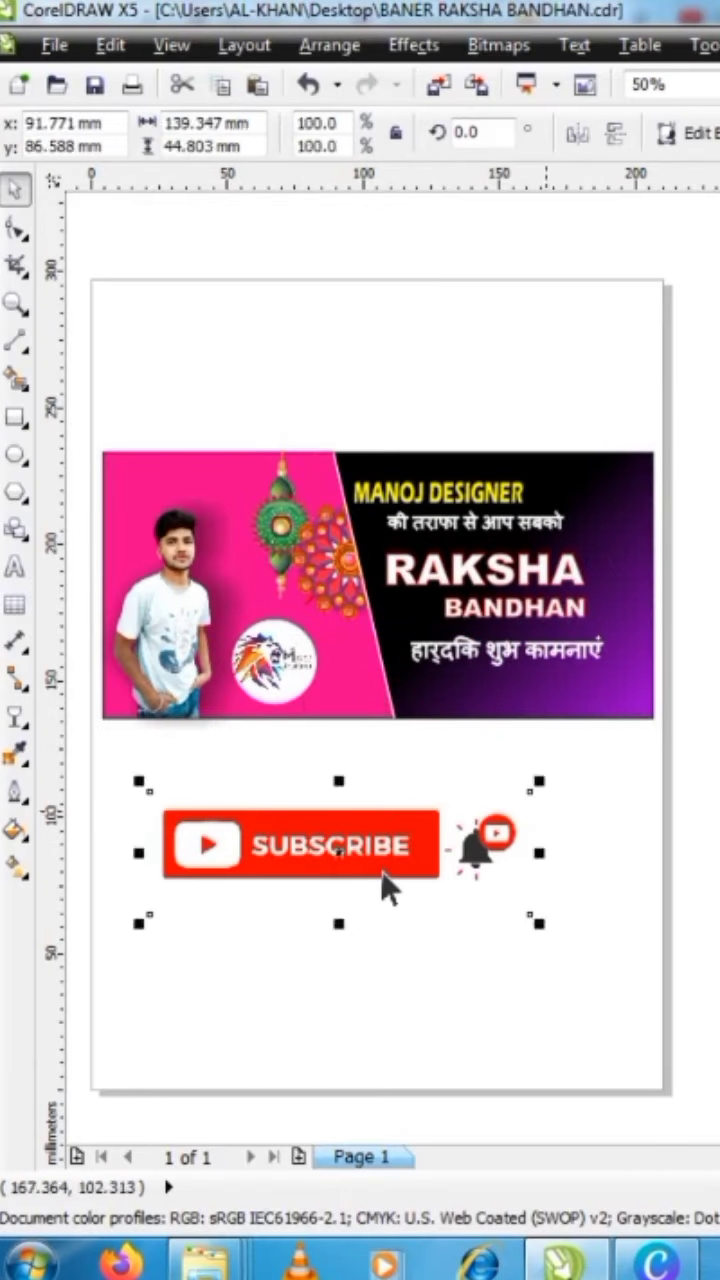
Try the SUBSCRIBE graphic small at the pink panel's lower edge, and place it back below the banner at about 165 by 53 mm.
left_click_drag(538, 781, 286, 866)
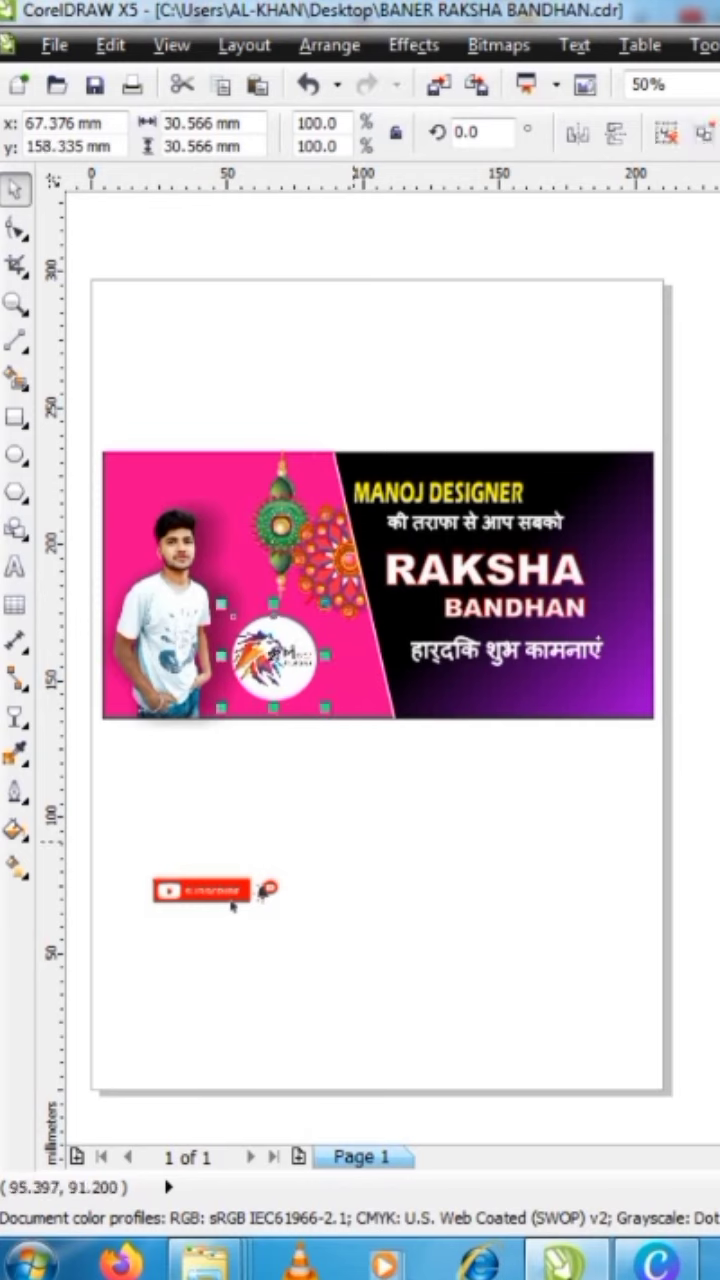
left_click_drag(232, 905, 326, 726)
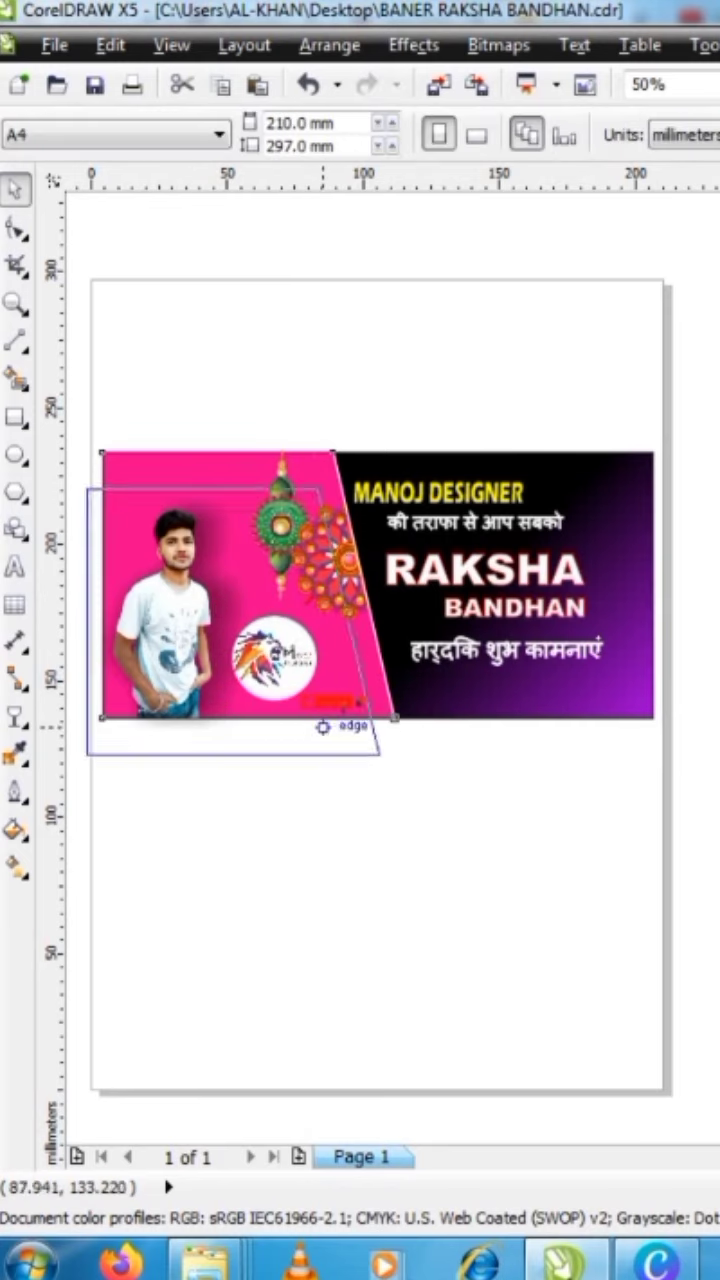
left_click_drag(369, 714, 393, 840)
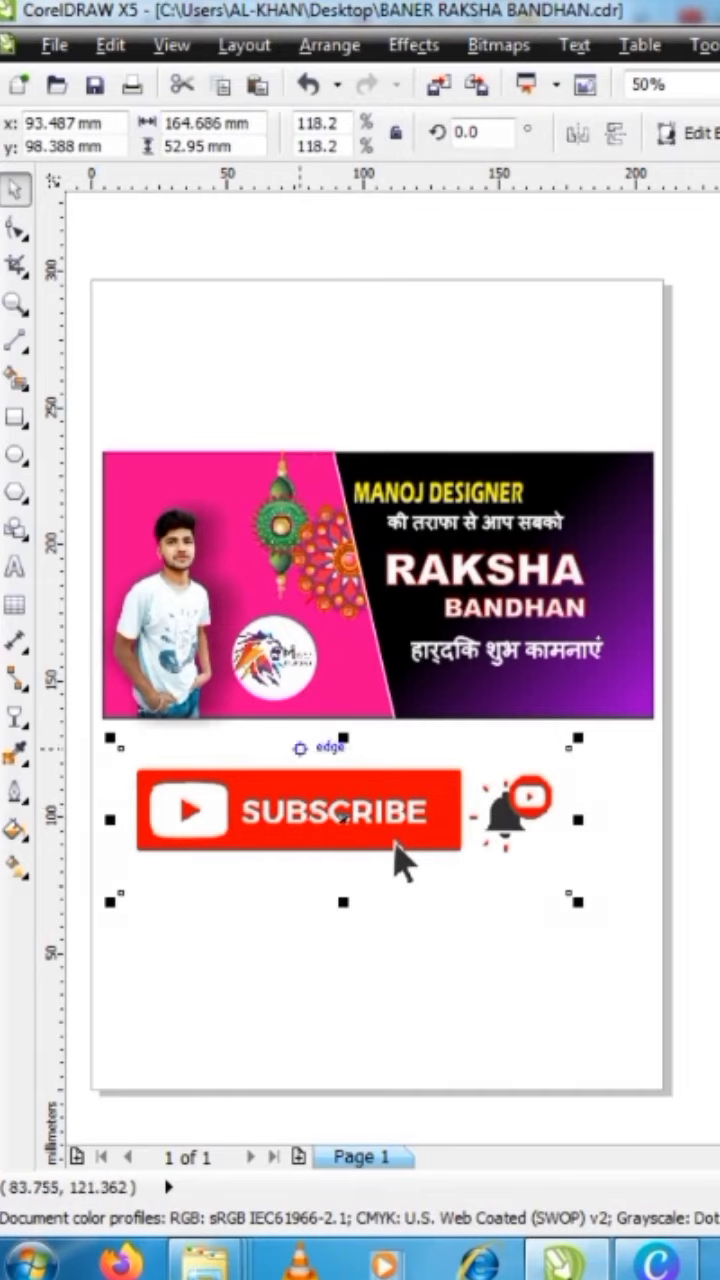